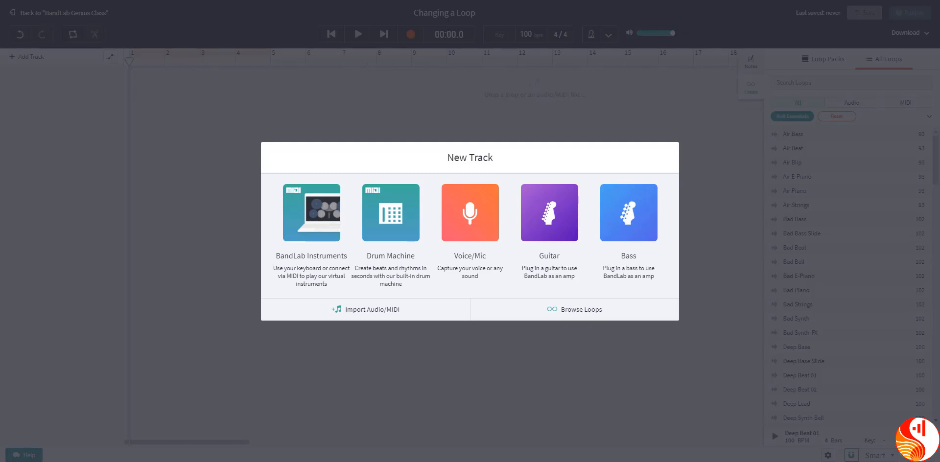
Step: Browse the loop packs and open the RnB Essentials pack
{"action": "left_click", "coordinate": [576, 307]}
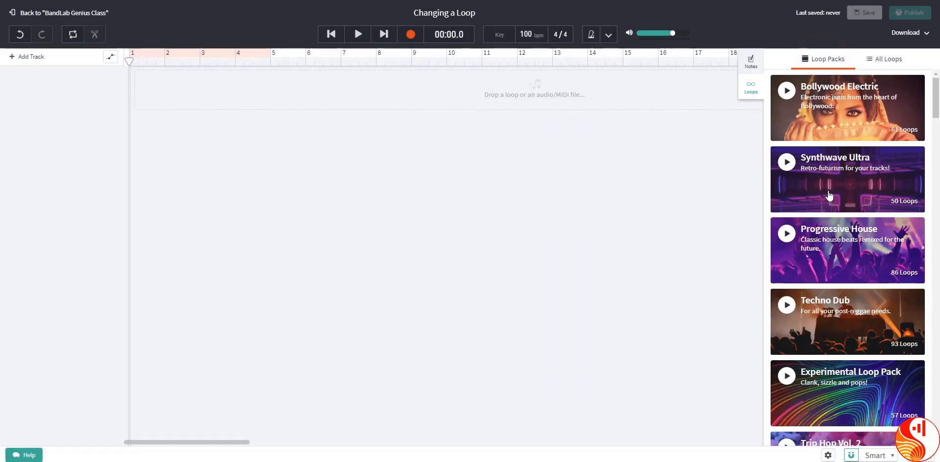
{"action": "scroll", "coordinate": [829, 198], "scroll_direction": "down", "scroll_amount": 8}
{"action": "scroll", "coordinate": [828, 197], "scroll_direction": "down", "scroll_amount": 1}
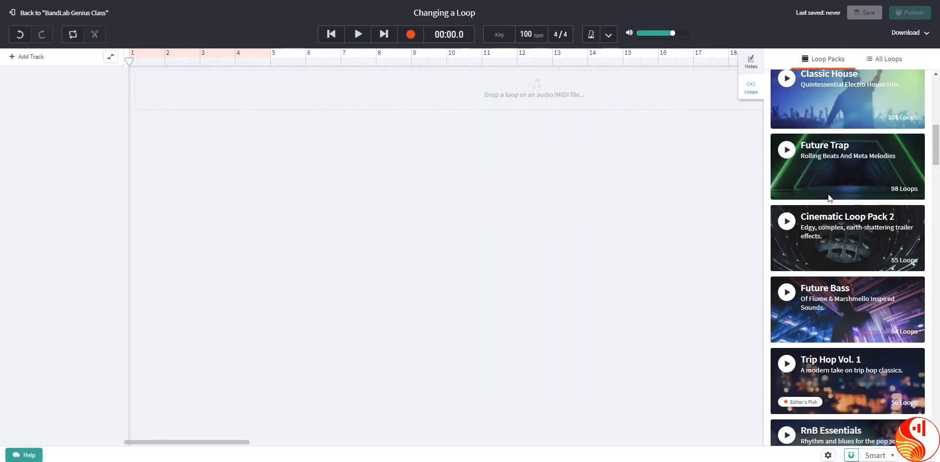
{"action": "scroll", "coordinate": [828, 197], "scroll_direction": "down", "scroll_amount": 5}
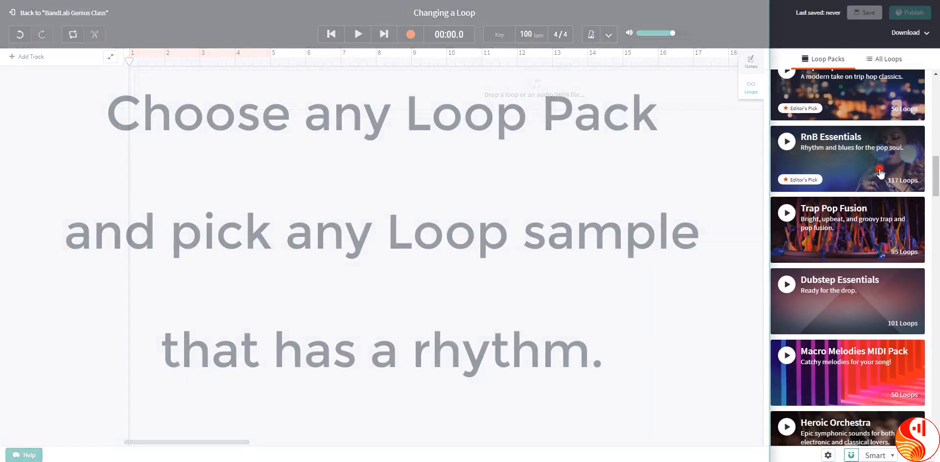
{"action": "left_click", "coordinate": [880, 173]}
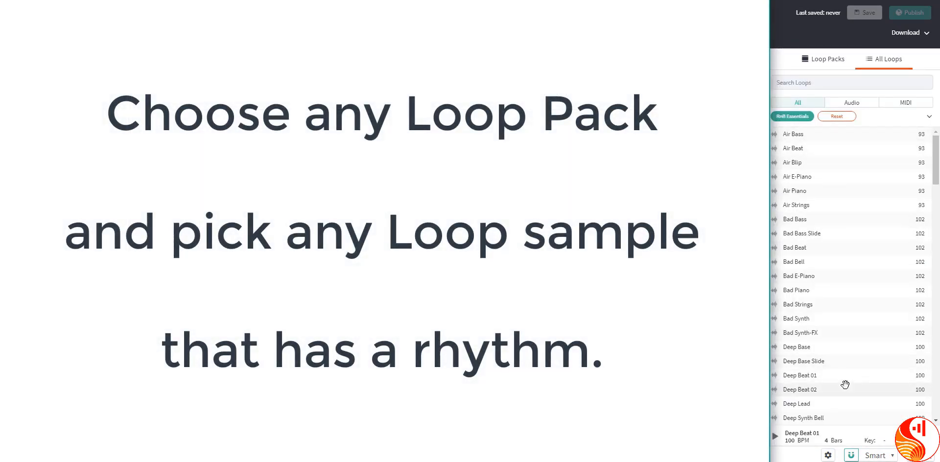
Step: Preview the Deep Beat 01 loop, place it on a new track starting at bar 1, and play it back
{"action": "left_click", "coordinate": [814, 376]}
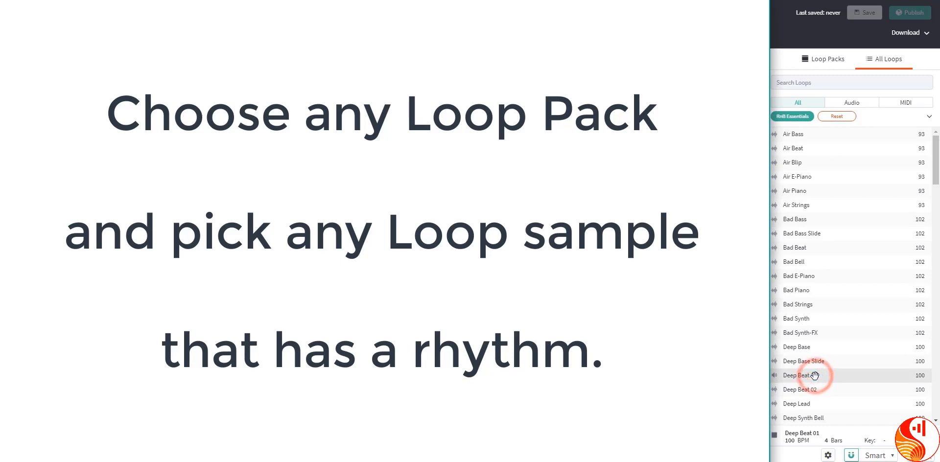
{"action": "left_click_drag", "start_coordinate": [814, 376], "coordinate": [146, 84]}
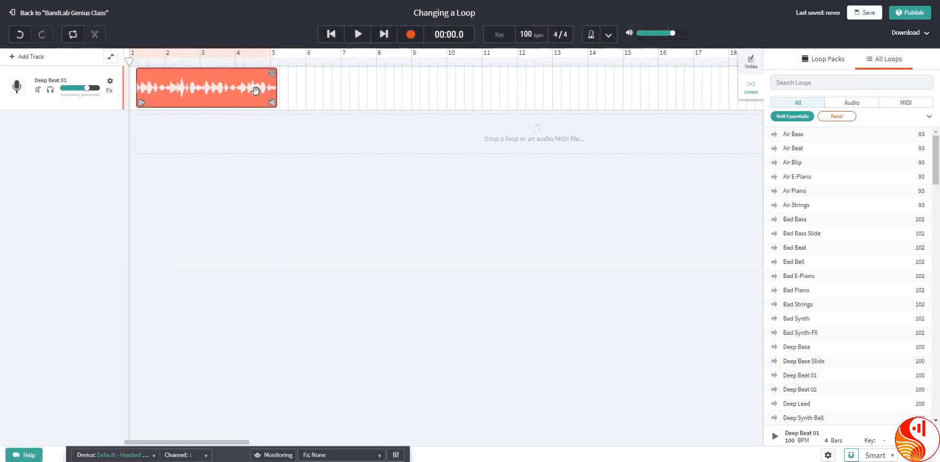
{"action": "left_click", "coordinate": [255, 91]}
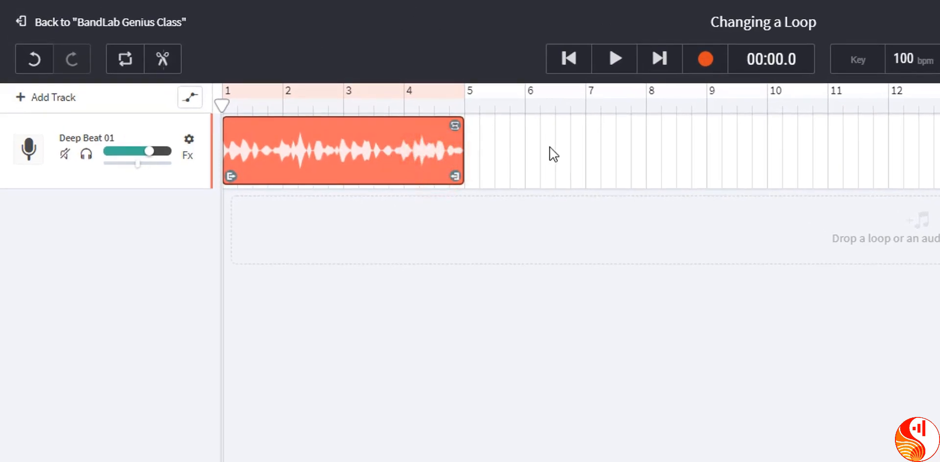
{"action": "left_click", "coordinate": [620, 72]}
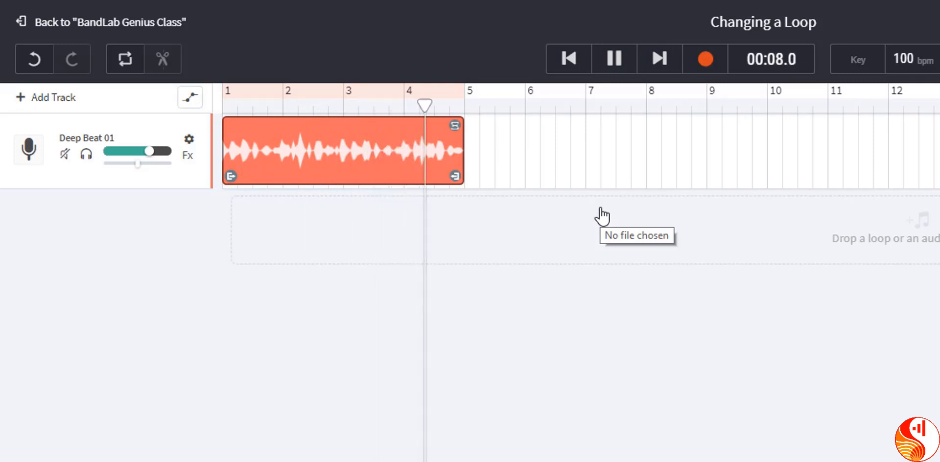
{"action": "key", "text": "space"}
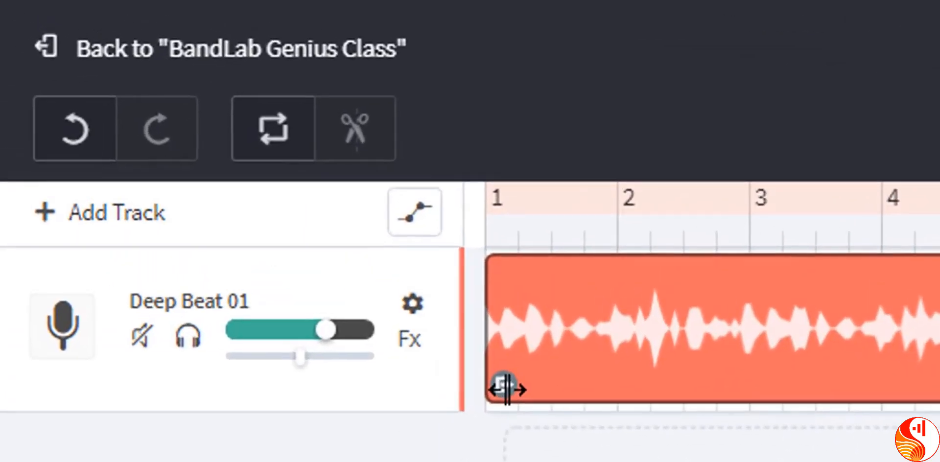
Step: Shorten the Deep Beat 01 loop from its beginning so it starts at bar 2, and play it back
{"action": "left_click_drag", "start_coordinate": [514, 397], "coordinate": [646, 391]}
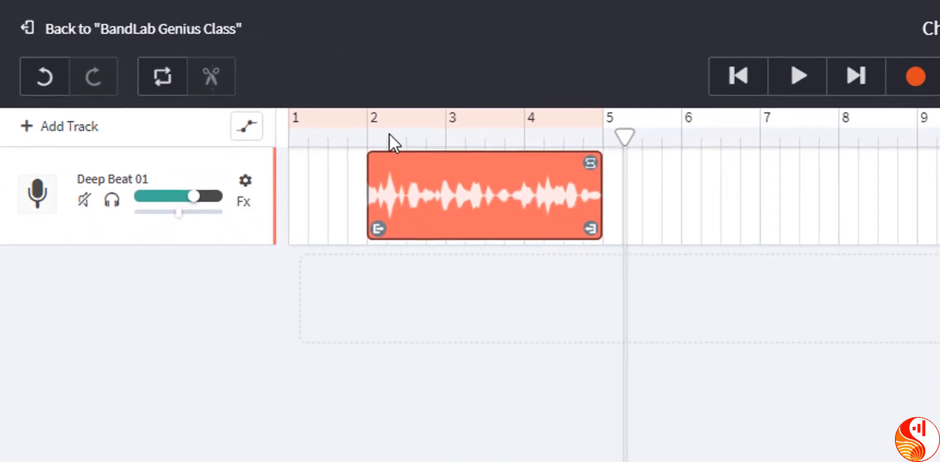
{"action": "left_click", "coordinate": [680, 249]}
{"action": "left_click", "coordinate": [939, 128]}
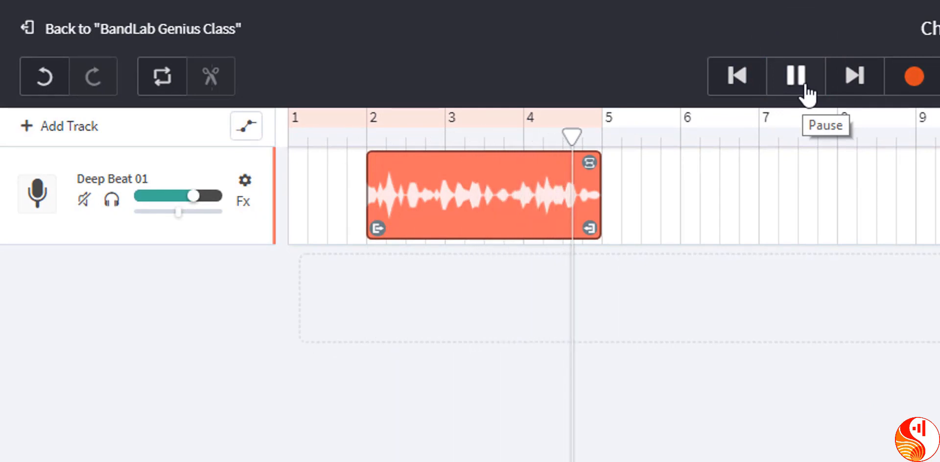
{"action": "left_click", "coordinate": [807, 88]}
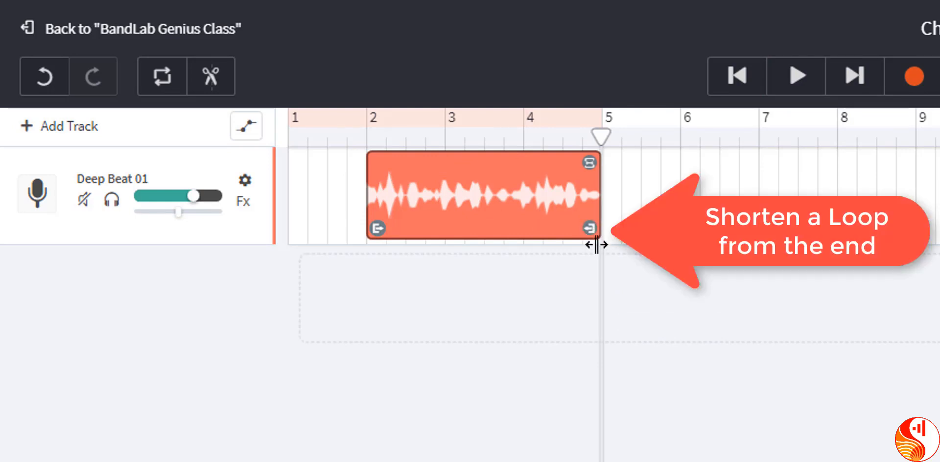
Step: Shorten the loop from its end so it stops at bar 3, and play it from bar 2
{"action": "left_click_drag", "start_coordinate": [591, 232], "coordinate": [438, 198]}
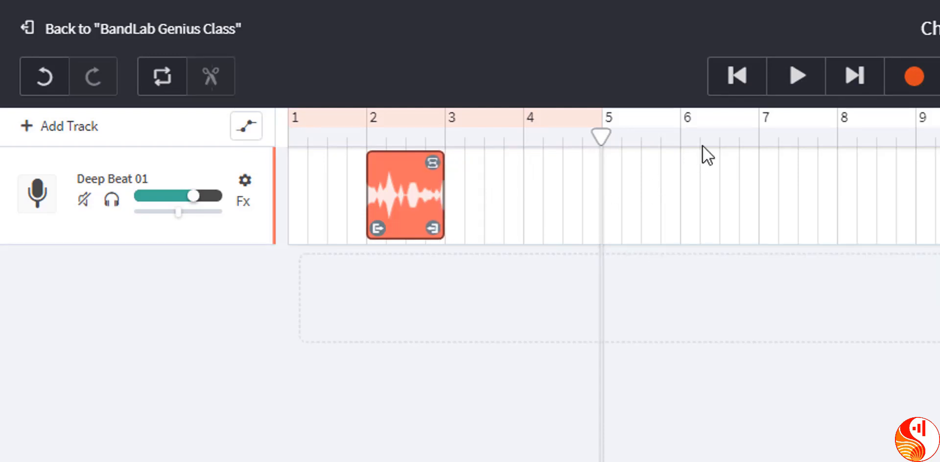
{"action": "left_click", "coordinate": [369, 140]}
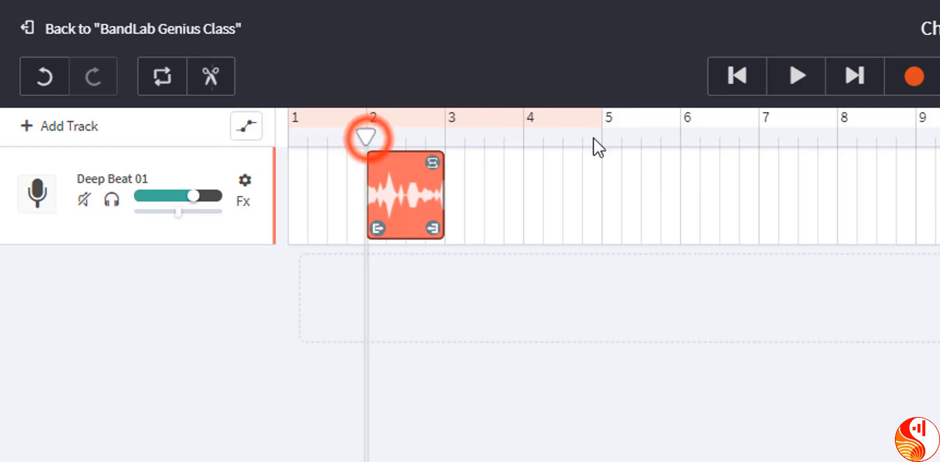
{"action": "left_click", "coordinate": [797, 77]}
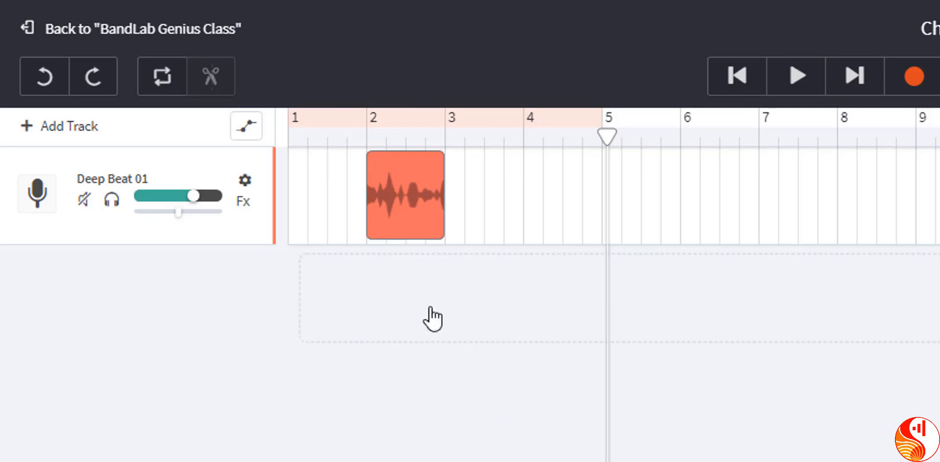
Step: Extend both ends of the shortened loop so it spans from bar 1 to bar 5 again
{"action": "left_click", "coordinate": [405, 224]}
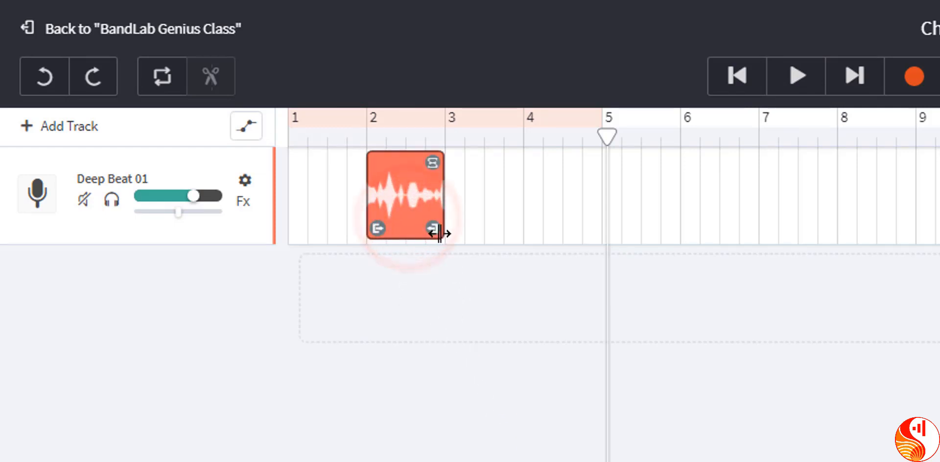
{"action": "left_click_drag", "start_coordinate": [438, 228], "coordinate": [590, 239]}
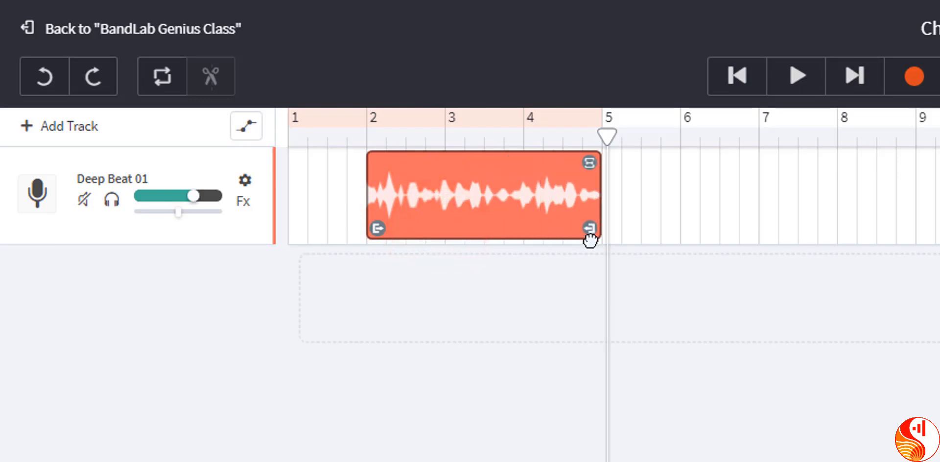
{"action": "left_click_drag", "start_coordinate": [377, 228], "coordinate": [289, 227]}
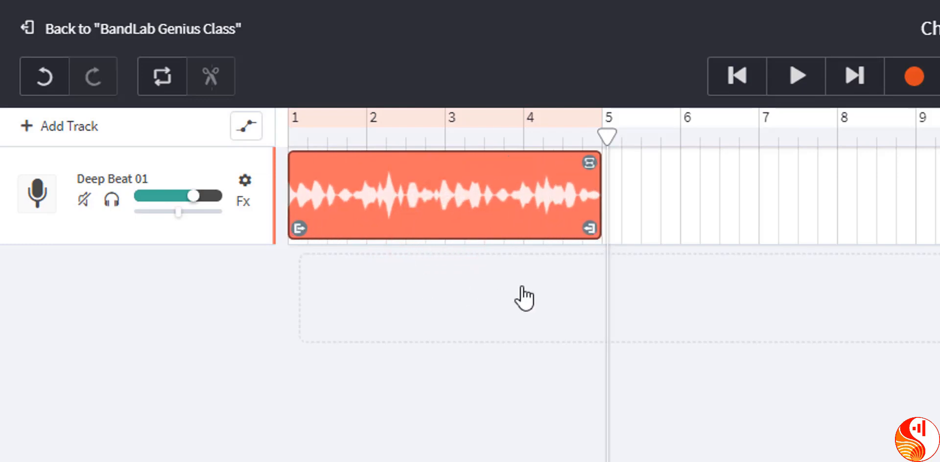
Step: Listen to the last bar of the Deep Beat 01 loop, starting playback at bar 4
{"action": "left_click", "coordinate": [522, 377]}
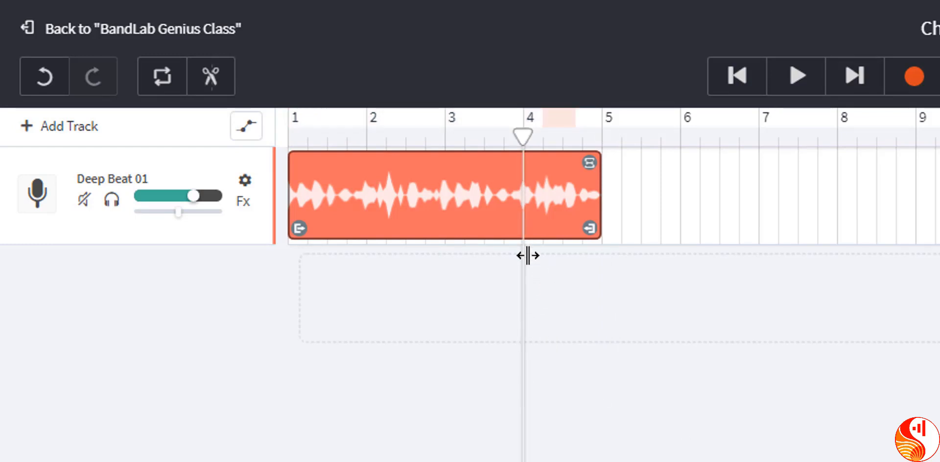
{"action": "left_click", "coordinate": [810, 83]}
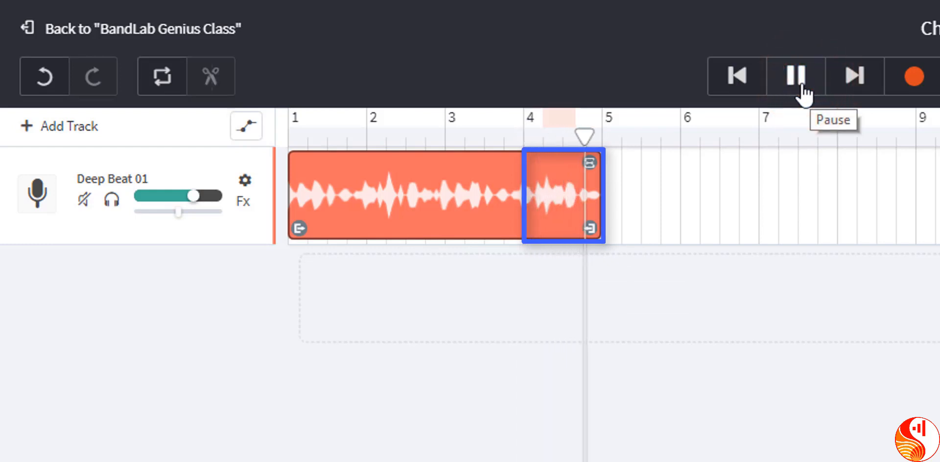
{"action": "left_click", "coordinate": [801, 85]}
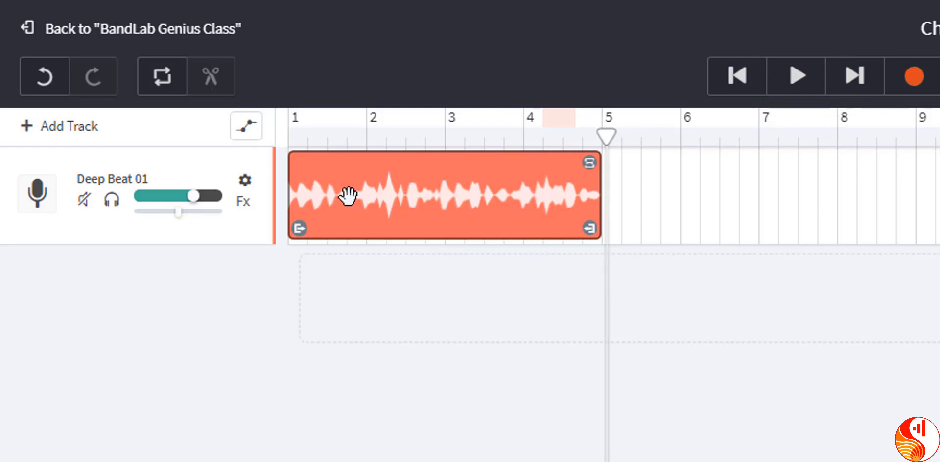
Step: Trim the loop's beginning to bar 4, keeping only its last bar, and play that section
{"action": "left_click_drag", "start_coordinate": [300, 228], "coordinate": [534, 228]}
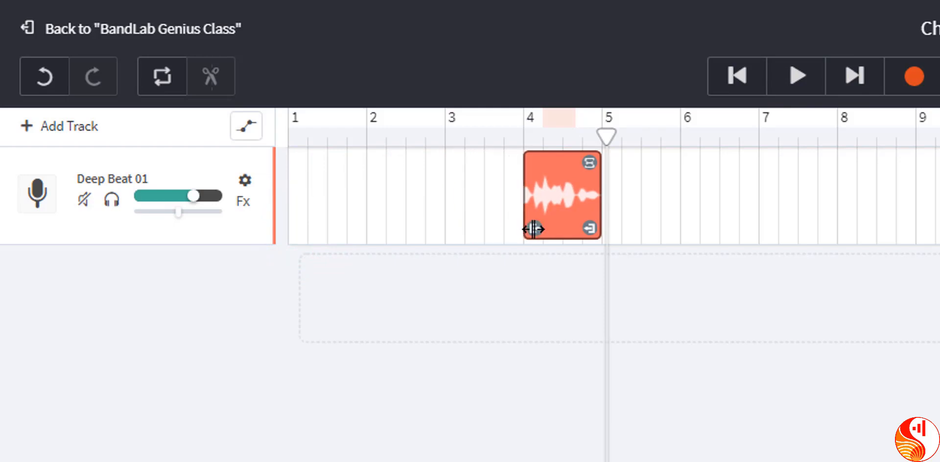
{"action": "left_click", "coordinate": [522, 141]}
{"action": "left_click", "coordinate": [792, 77]}
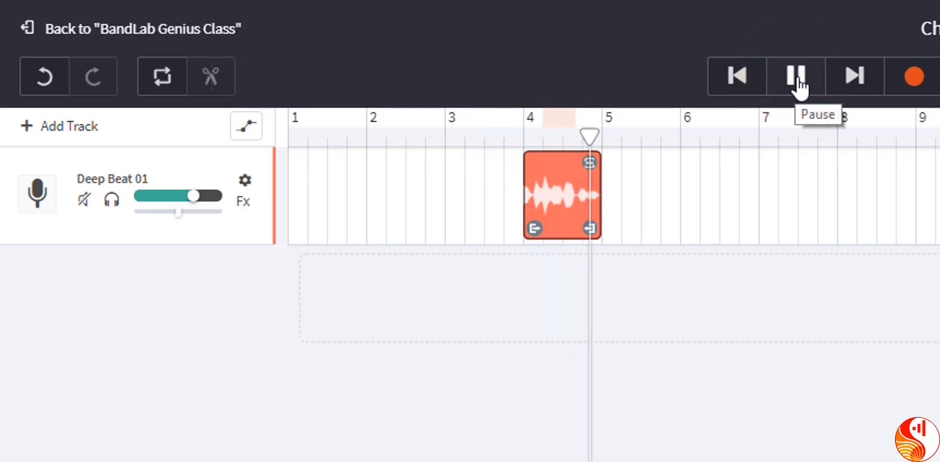
{"action": "left_click", "coordinate": [797, 79]}
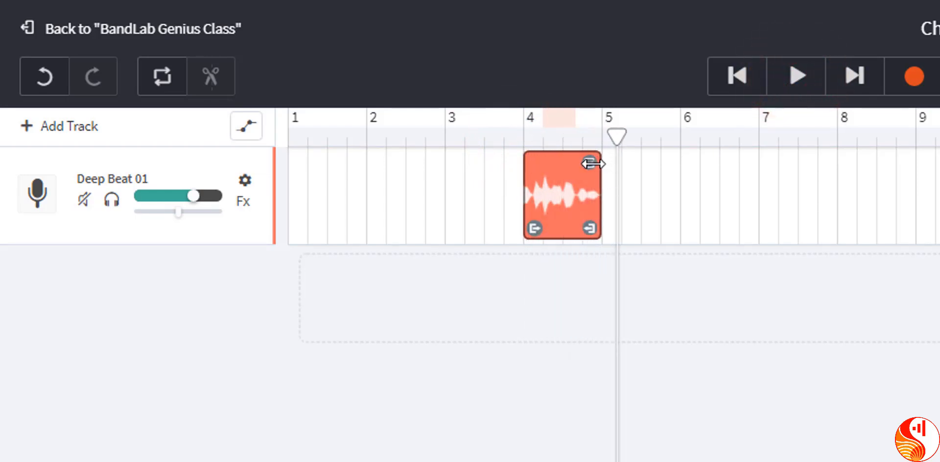
Step: Repeat the one-bar section once by looping it out to bar 6, and play it from bar 4
{"action": "left_click_drag", "start_coordinate": [590, 163], "coordinate": [659, 168]}
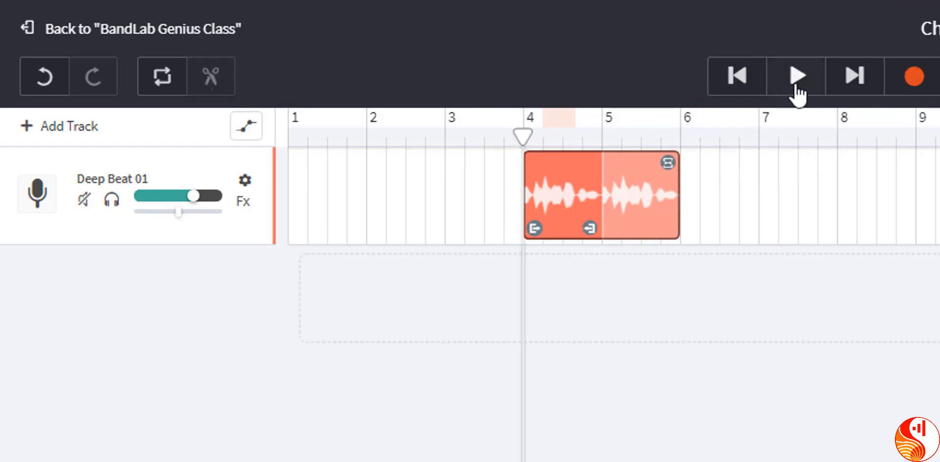
{"action": "left_click", "coordinate": [796, 78]}
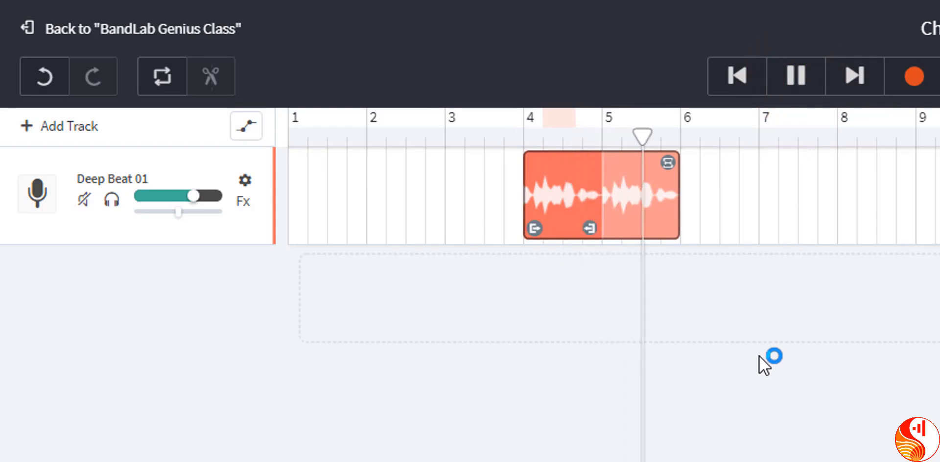
{"action": "left_click", "coordinate": [795, 79]}
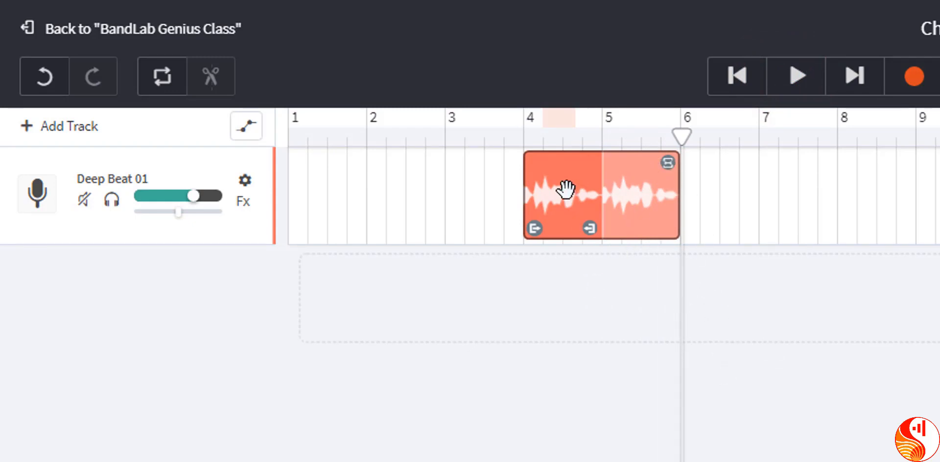
Step: Move the looped region to start at bar 1, extend its repeats to bar 5, and play it back
{"action": "left_click_drag", "start_coordinate": [566, 189], "coordinate": [315, 199]}
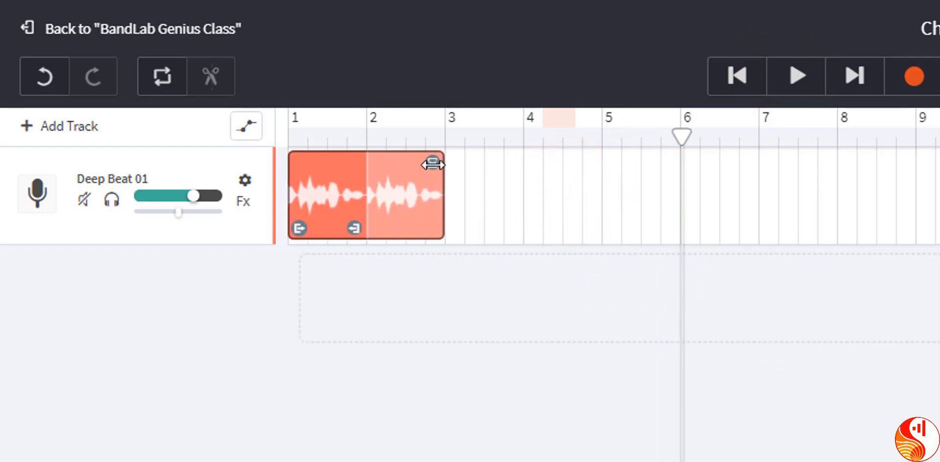
{"action": "left_click_drag", "start_coordinate": [433, 165], "coordinate": [591, 169]}
{"action": "left_click", "coordinate": [793, 99]}
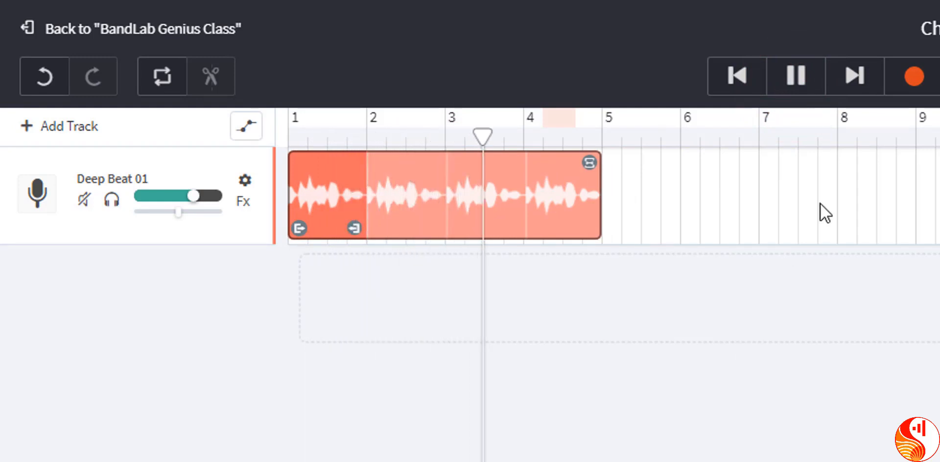
{"action": "left_click", "coordinate": [796, 76]}
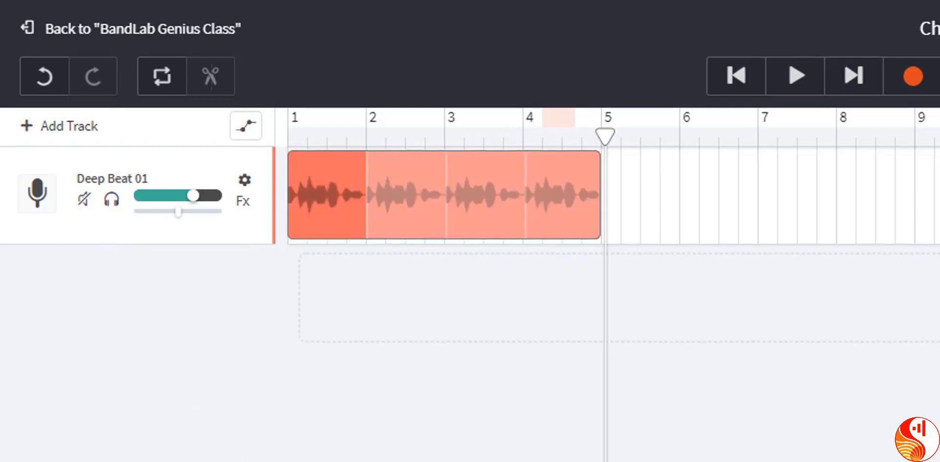
Step: Add the original Deep Beat 01 loop on a second track and align its start with bar 1
{"action": "left_click_drag", "start_coordinate": [803, 377], "coordinate": [143, 153]}
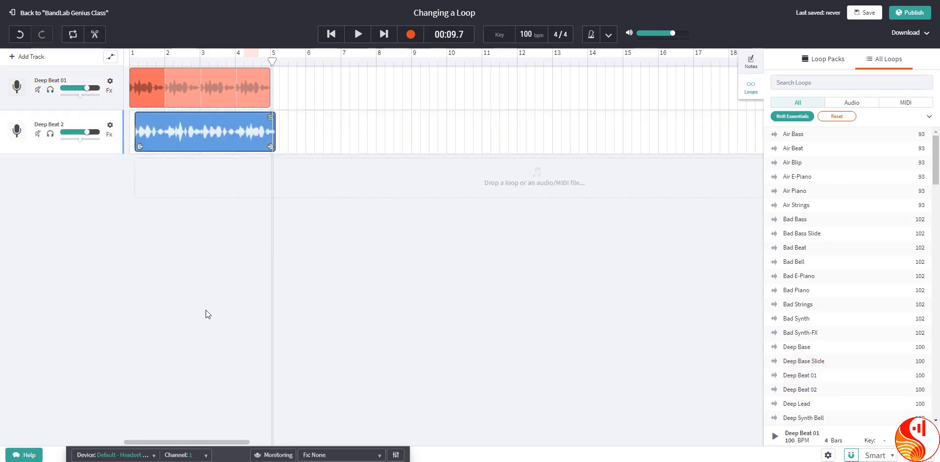
{"action": "left_click_drag", "start_coordinate": [237, 144], "coordinate": [211, 143]}
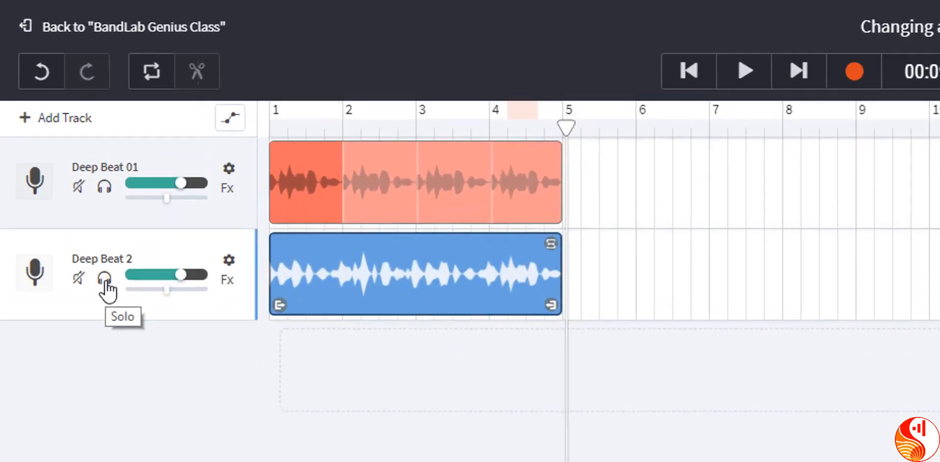
Step: Solo the second Deep Beat track and play it back to hear the original rhythm
{"action": "left_click", "coordinate": [111, 297]}
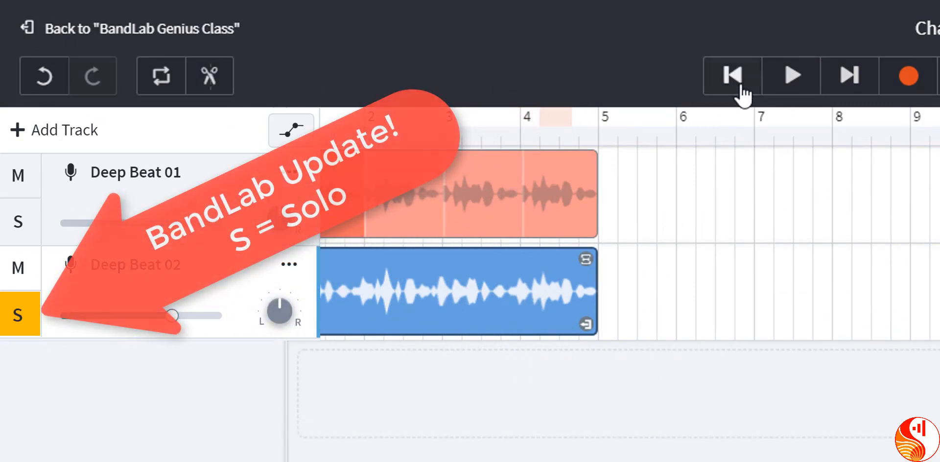
{"action": "left_click", "coordinate": [794, 78]}
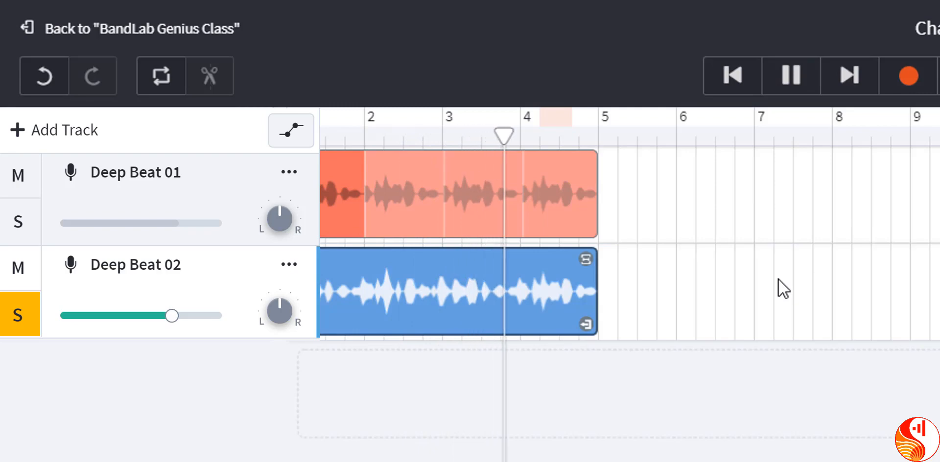
{"action": "left_click", "coordinate": [789, 78]}
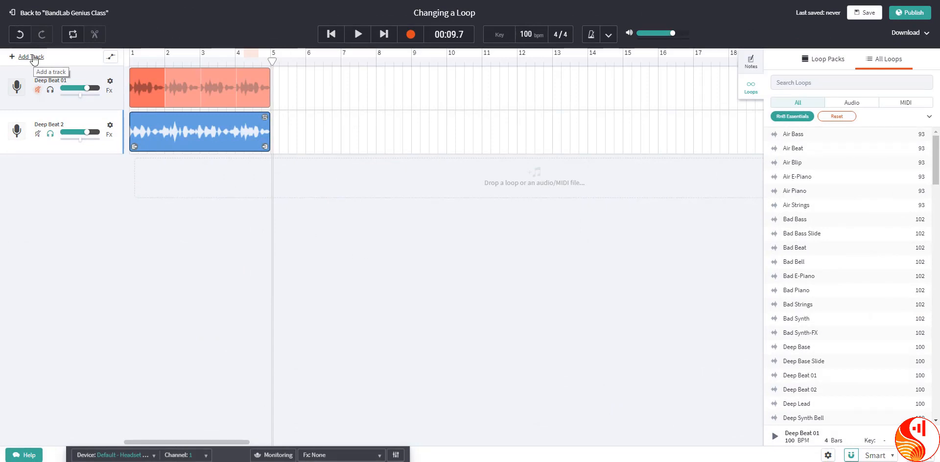
Step: Add a Voice/Mic track and search the loop library for "vocal"
{"action": "left_click", "coordinate": [33, 58]}
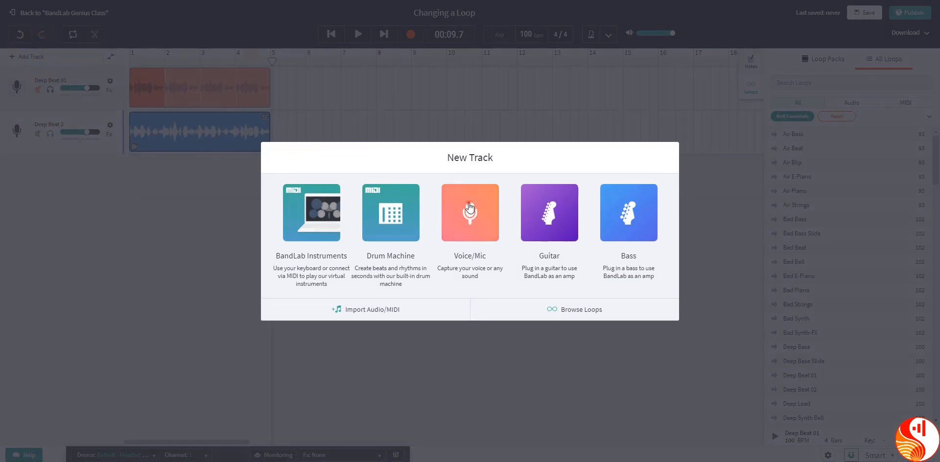
{"action": "left_click", "coordinate": [469, 206]}
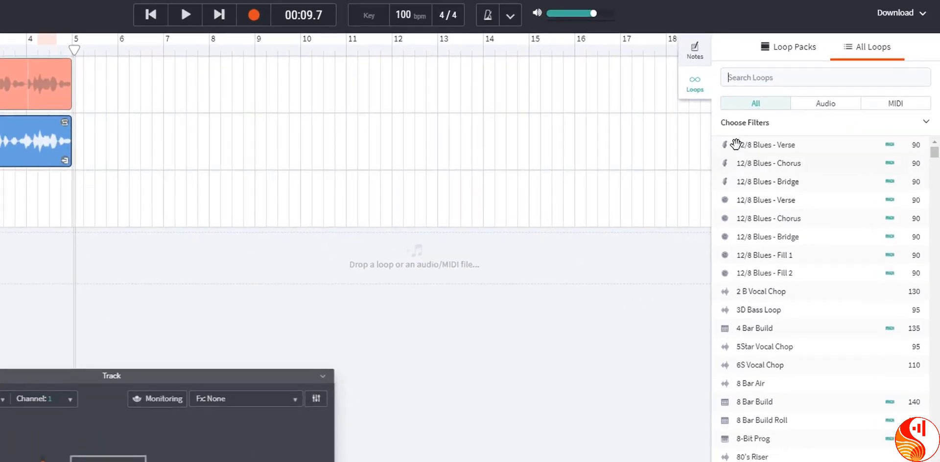
{"action": "left_click", "coordinate": [769, 77]}
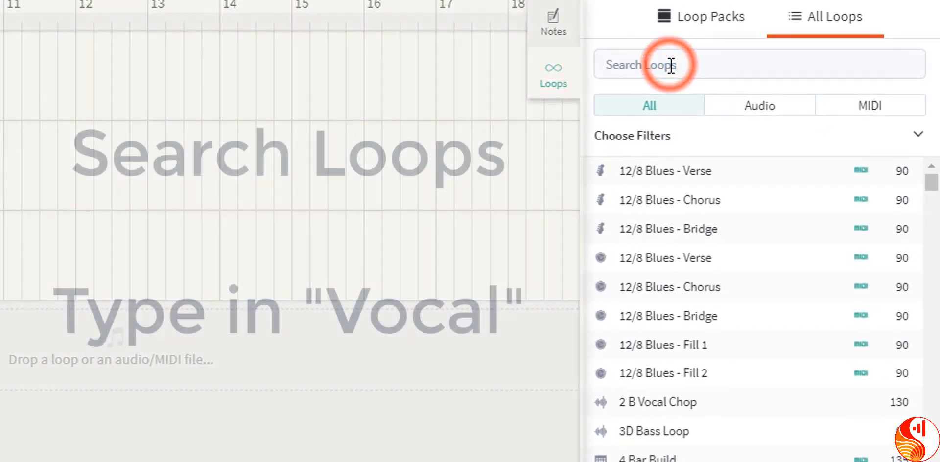
{"action": "type", "text": "vocal"}
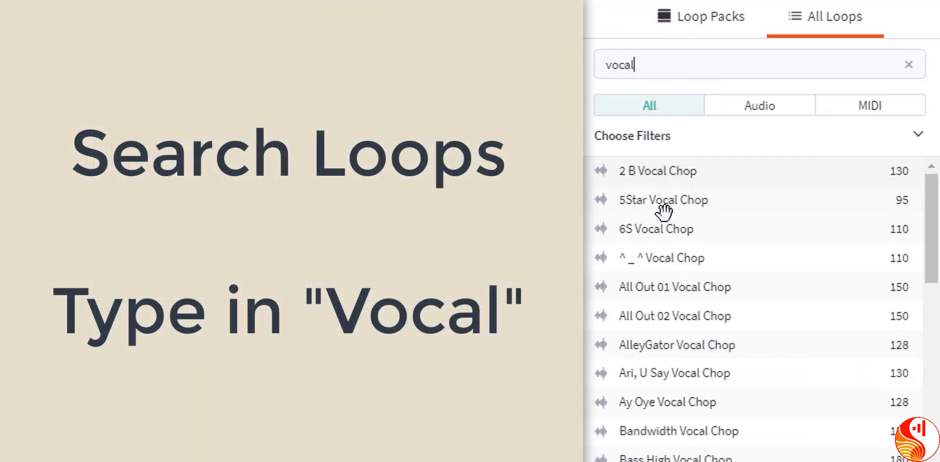
Step: Preview the Tuesday Vocal Chop loop and place it on its own track, starting at bar 1
{"action": "scroll", "coordinate": [709, 374], "scroll_direction": "down", "scroll_amount": 15}
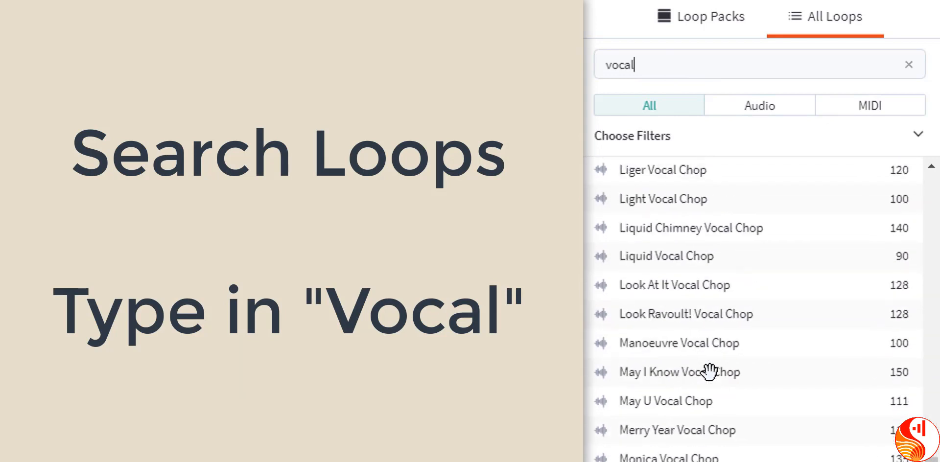
{"action": "scroll", "coordinate": [709, 373], "scroll_direction": "down", "scroll_amount": 15}
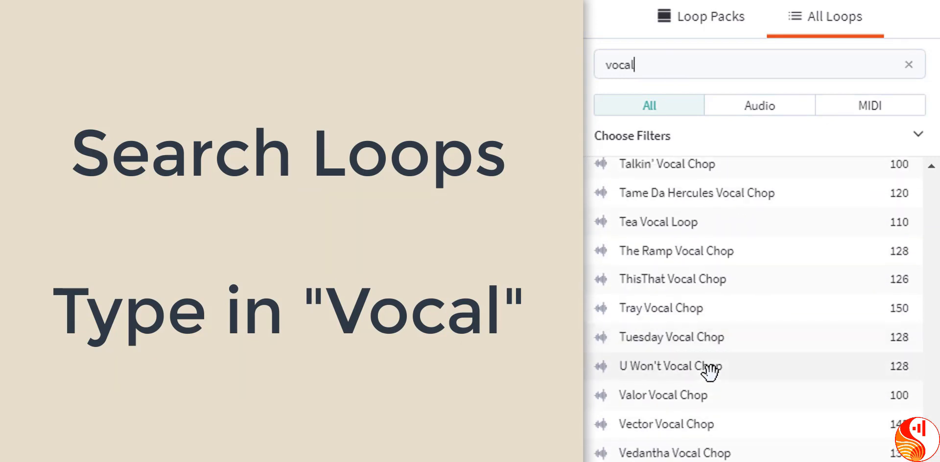
{"action": "left_click", "coordinate": [679, 342]}
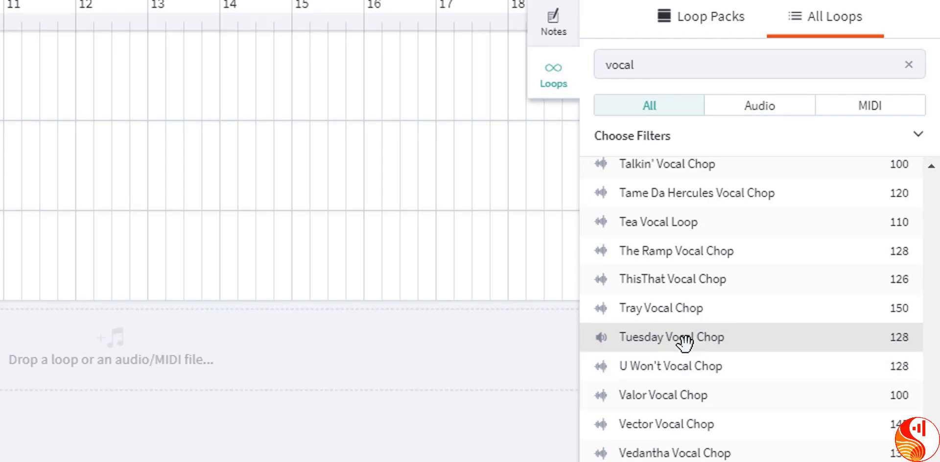
{"action": "left_click_drag", "start_coordinate": [684, 337], "coordinate": [0, 328]}
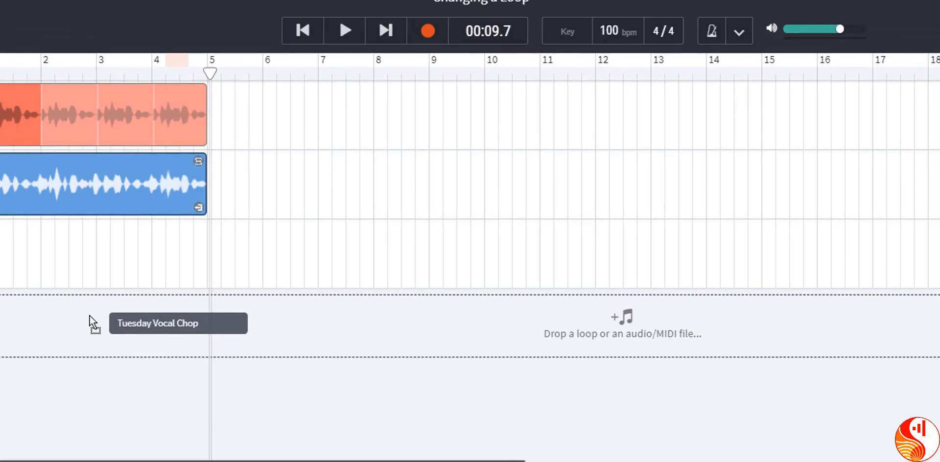
{"action": "left_click_drag", "start_coordinate": [90, 316], "coordinate": [206, 318]}
{"action": "left_click_drag", "start_coordinate": [369, 323], "coordinate": [342, 323]}
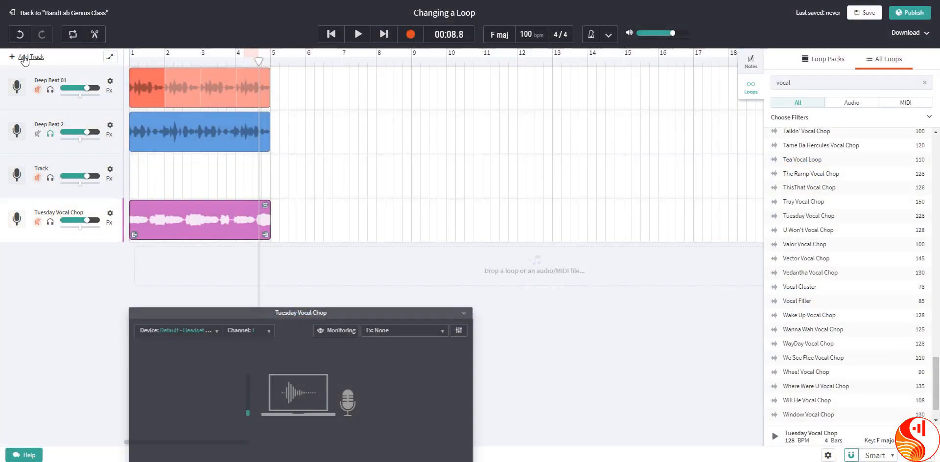
Step: Add another Voice/Mic track and record a vocal take on it from bar 1 to bar 5
{"action": "left_click", "coordinate": [24, 58]}
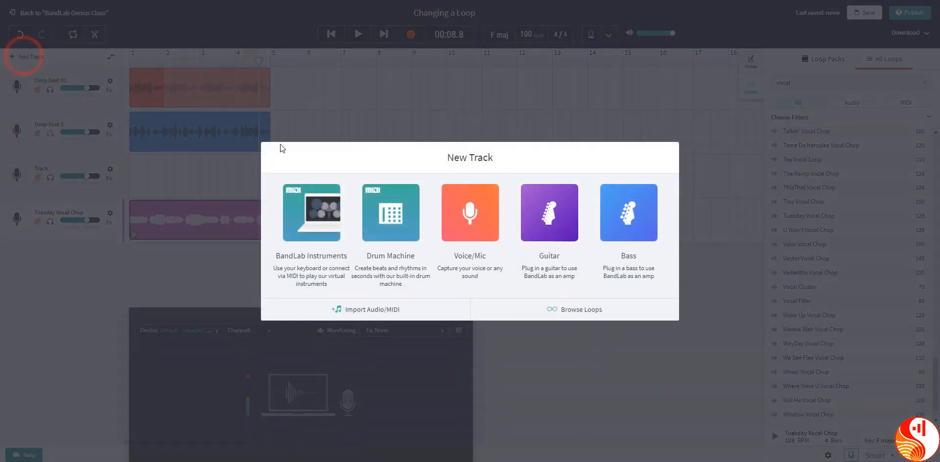
{"action": "left_click", "coordinate": [469, 221]}
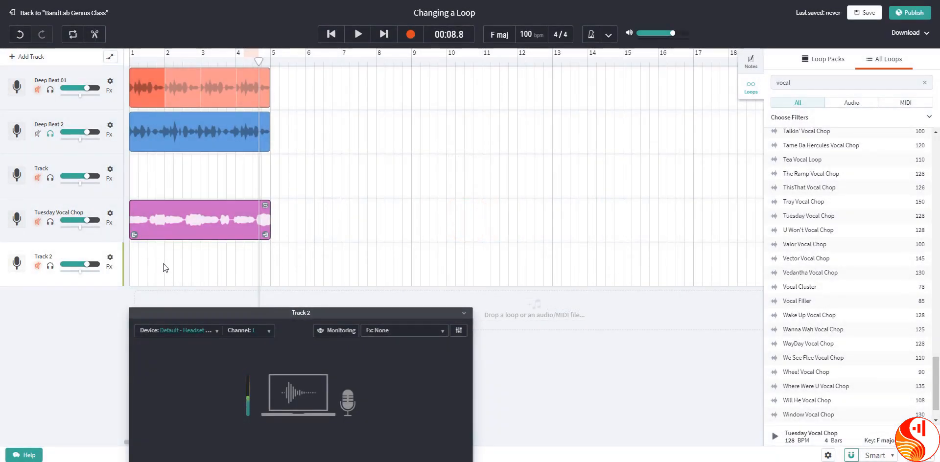
{"action": "left_click", "coordinate": [410, 34]}
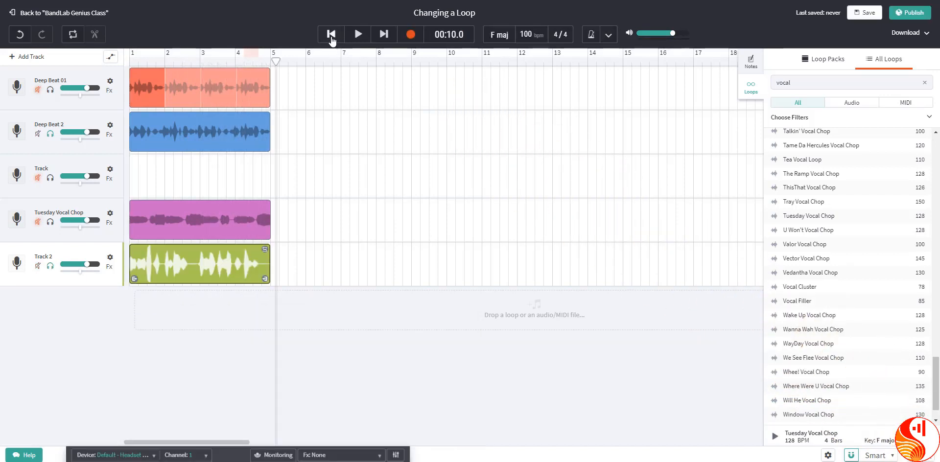
Step: Play the recorded Track 2 take back from the beginning of the song
{"action": "left_click", "coordinate": [332, 36]}
{"action": "left_click", "coordinate": [332, 37]}
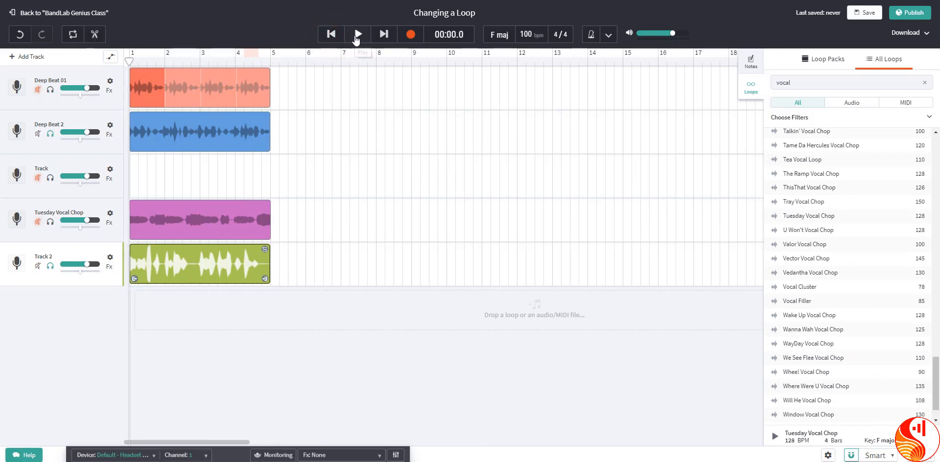
{"action": "left_click", "coordinate": [357, 35]}
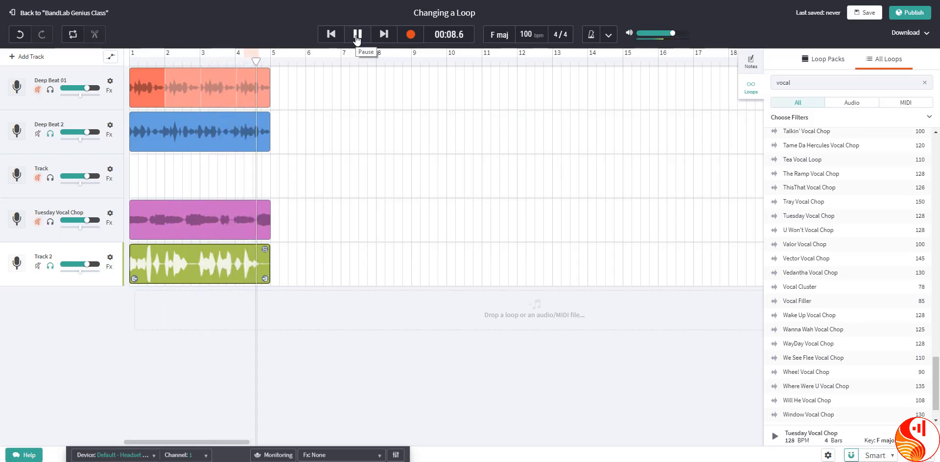
{"action": "left_click", "coordinate": [357, 34]}
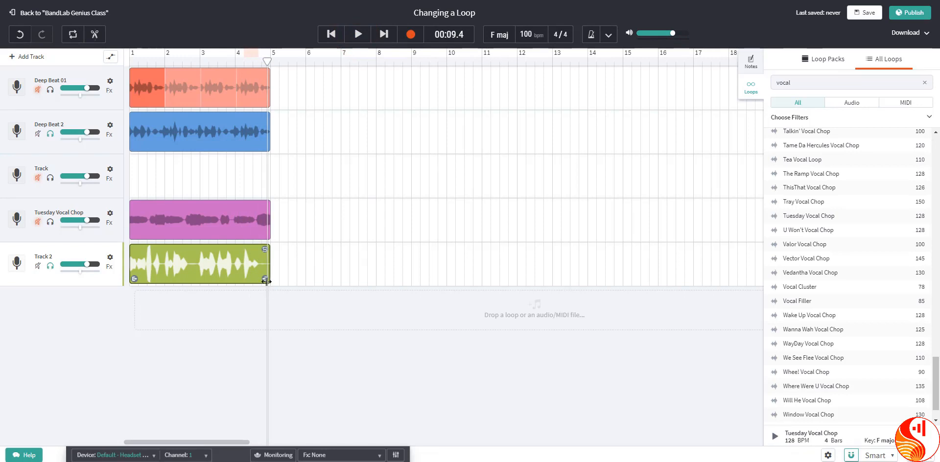
Step: Trim the recorded Track 2 region to its first half bar and play it from the start
{"action": "left_click_drag", "start_coordinate": [265, 279], "coordinate": [244, 279]}
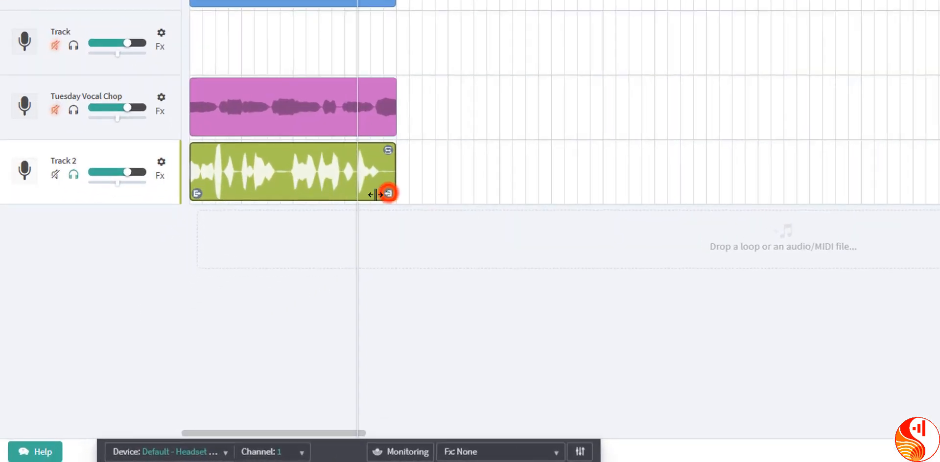
{"action": "left_click_drag", "start_coordinate": [376, 194], "coordinate": [218, 203]}
{"action": "mouse_move", "coordinate": [253, 153]}
{"action": "left_mouse_down"}
{"action": "mouse_move", "coordinate": [236, 149]}
{"action": "mouse_move", "coordinate": [247, 152]}
{"action": "left_mouse_up"}
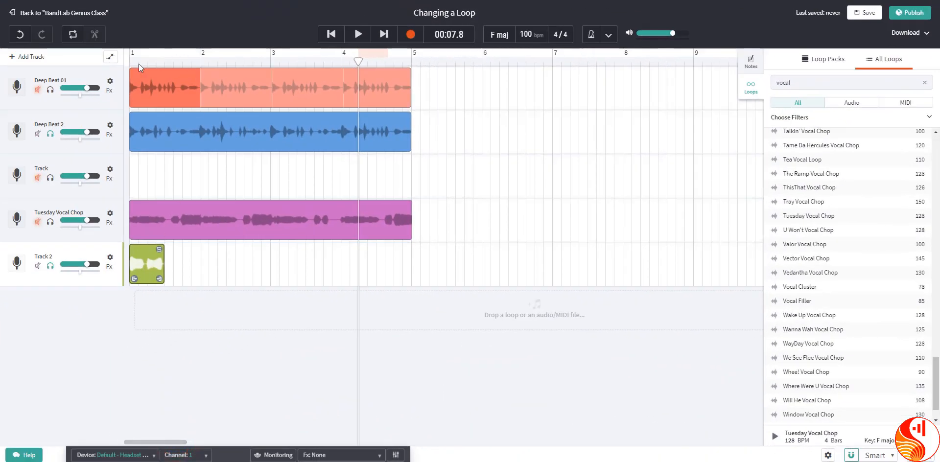
{"action": "left_click", "coordinate": [327, 36]}
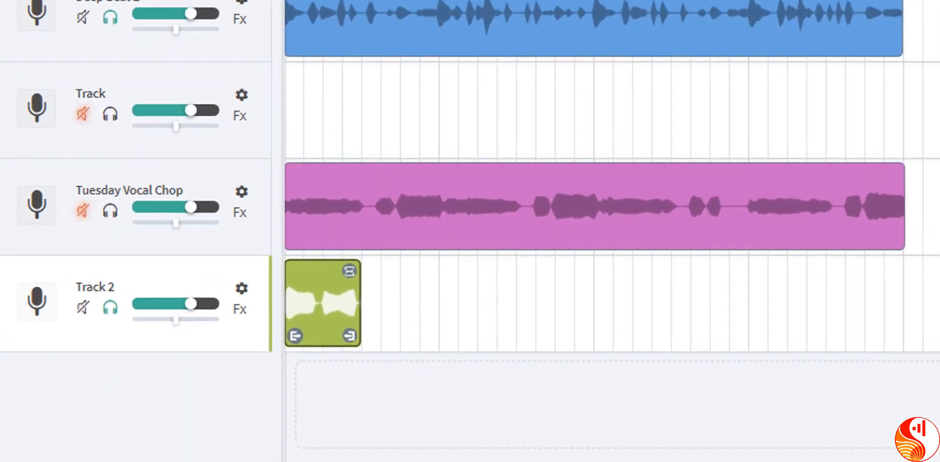
{"action": "left_click", "coordinate": [358, 34]}
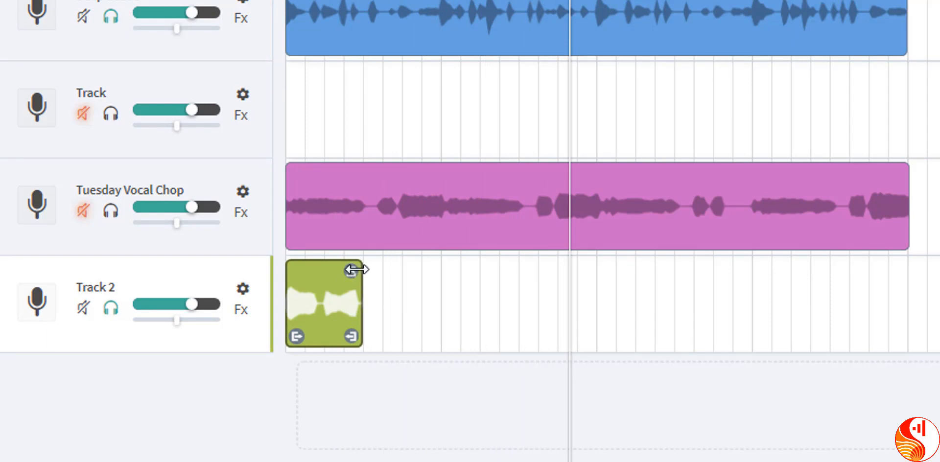
Step: Loop the half-bar vocal region on Track 2 out to bar 5 and play it from the start
{"action": "left_click_drag", "start_coordinate": [356, 268], "coordinate": [896, 306]}
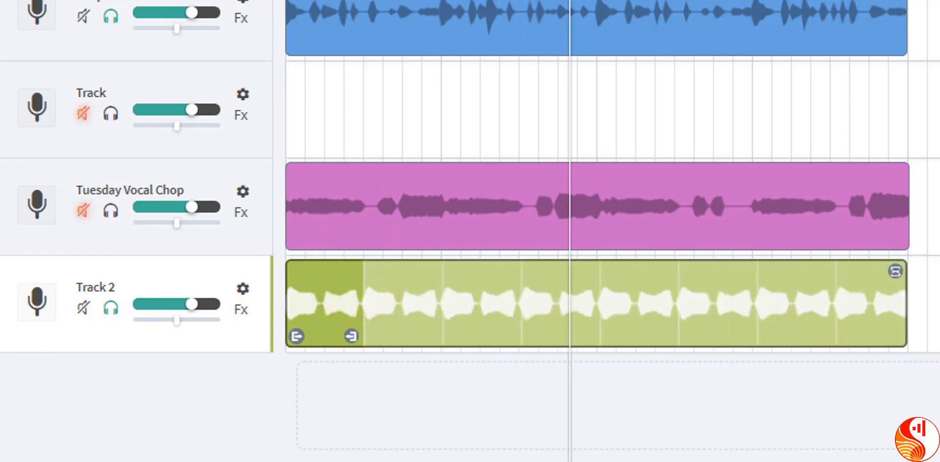
{"action": "key", "text": "Return"}
{"action": "key", "text": "space"}
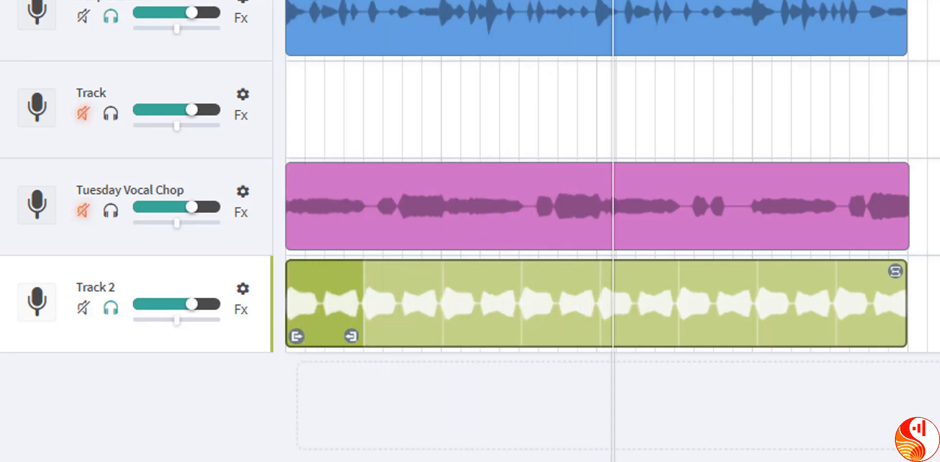
Step: Try trimming the Track 2 recording to the section from bar 3 to bar 5 and play it back
{"action": "left_click_drag", "start_coordinate": [902, 268], "coordinate": [896, 301]}
{"action": "left_click_drag", "start_coordinate": [295, 339], "coordinate": [606, 323]}
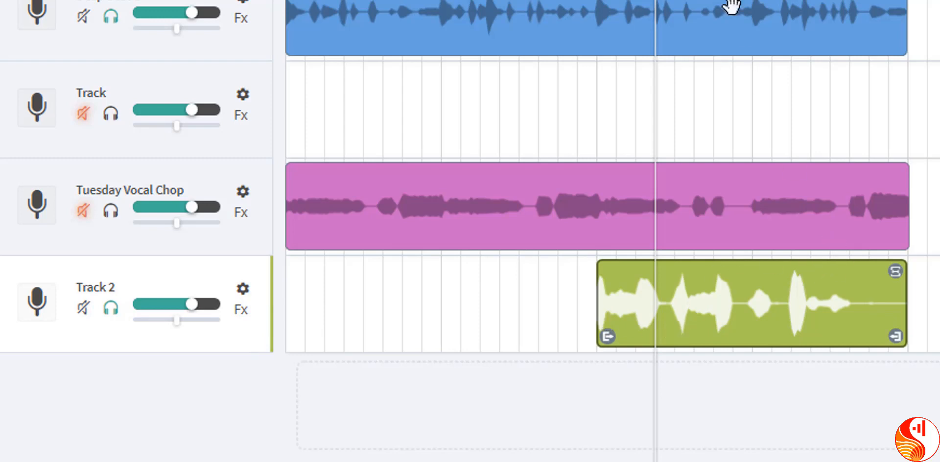
{"action": "key", "text": "space"}
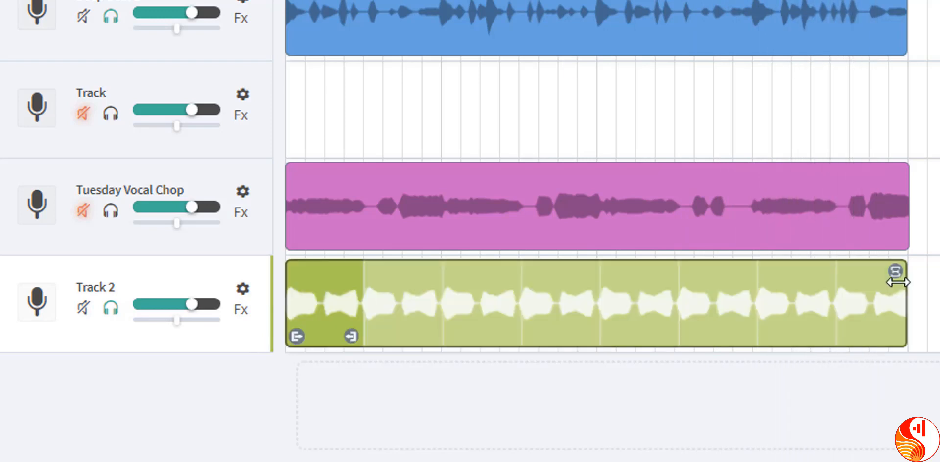
Step: Remove the repeats on Track 2, set the vocal region to one full bar from bar 1, and play it
{"action": "left_click_drag", "start_coordinate": [896, 276], "coordinate": [429, 337]}
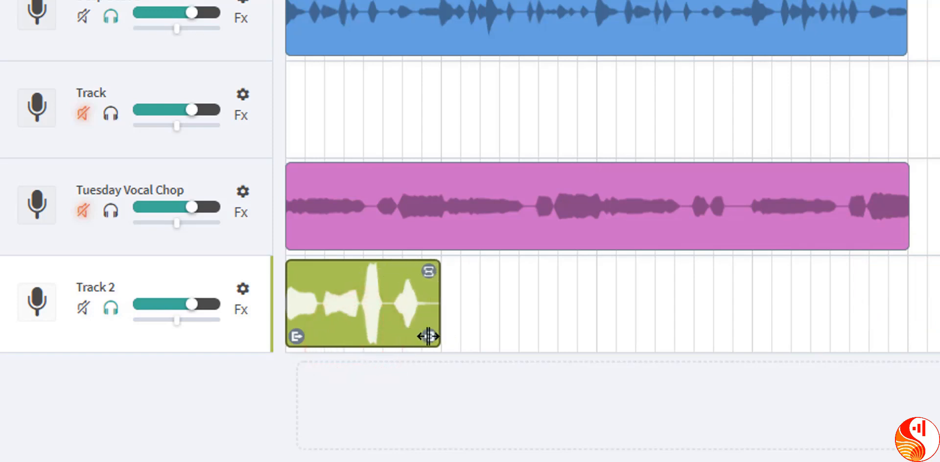
{"action": "key", "text": "space"}
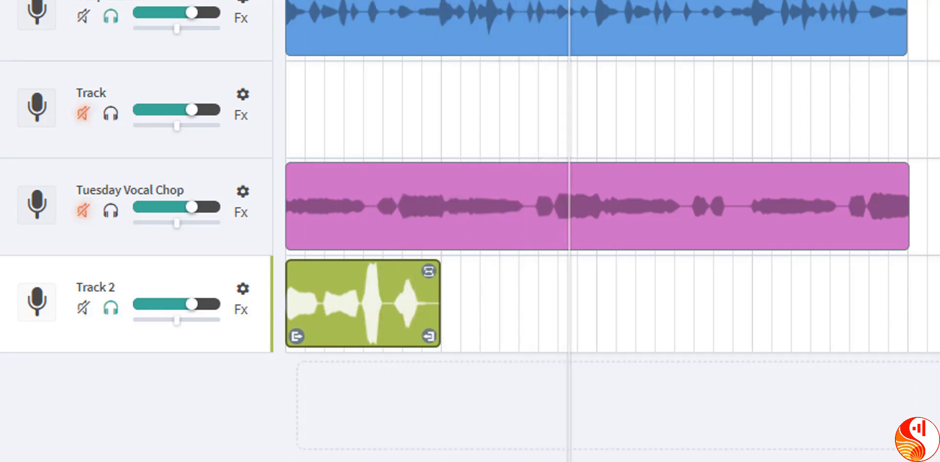
Step: Copy the one-bar vocal region and paste it on Track 2 at bar 3
{"action": "right_click", "coordinate": [364, 297]}
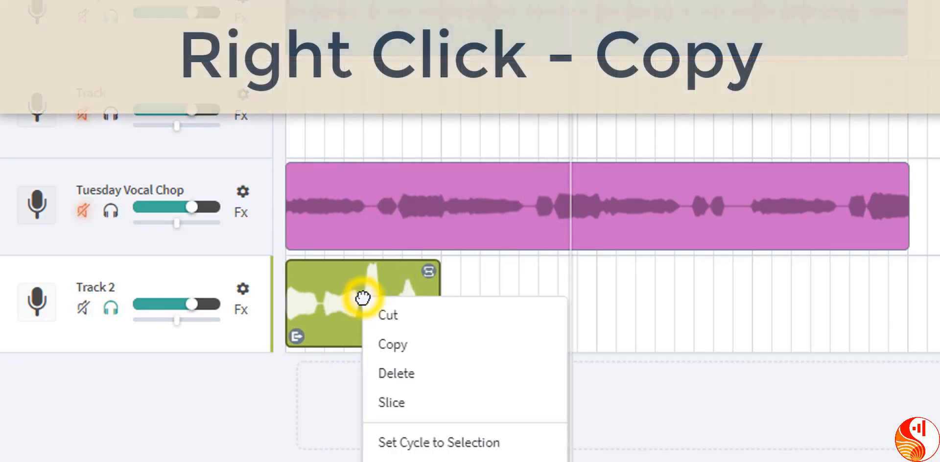
{"action": "left_click", "coordinate": [395, 345]}
{"action": "left_click_drag", "start_coordinate": [571, 49], "coordinate": [597, 49]}
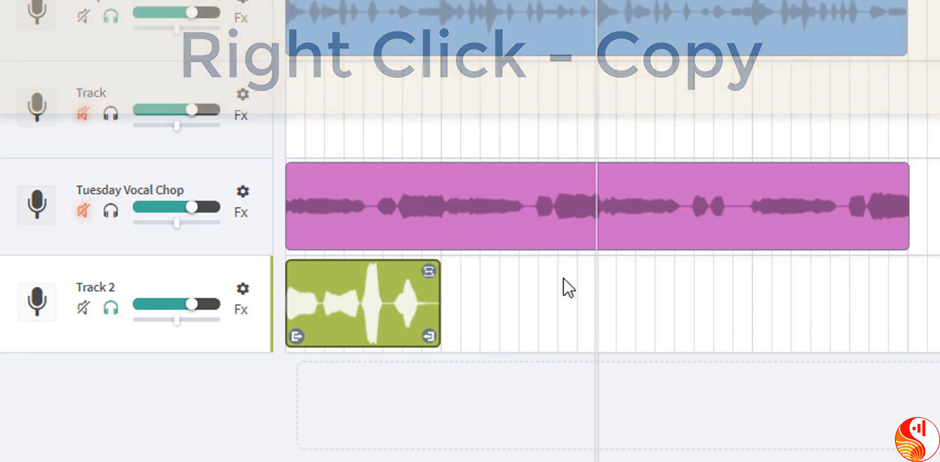
{"action": "left_click", "coordinate": [610, 335]}
{"action": "right_click", "coordinate": [613, 309]}
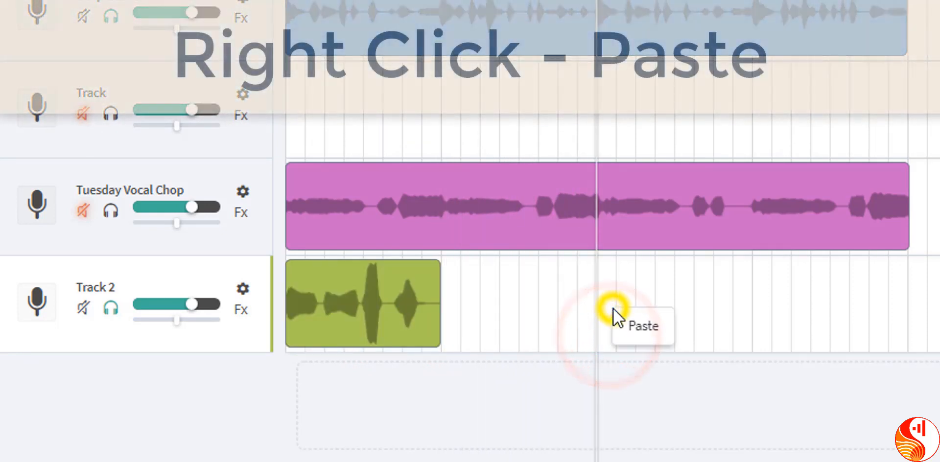
{"action": "left_click", "coordinate": [632, 331]}
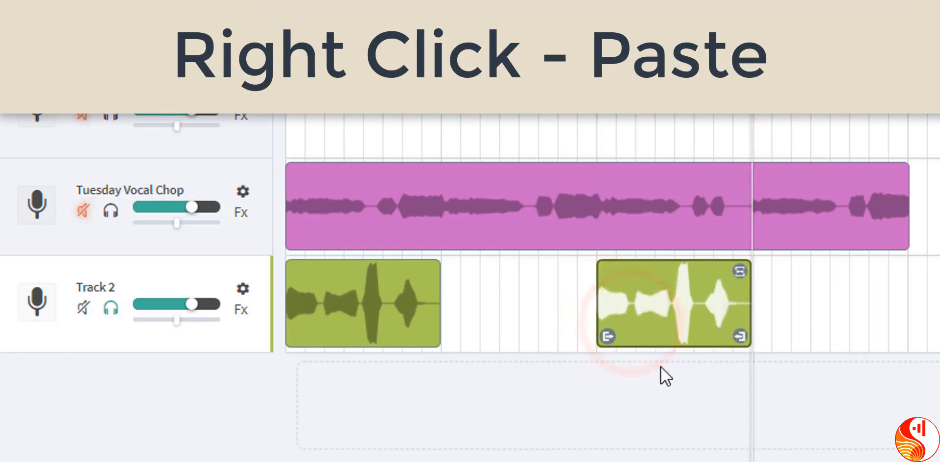
Step: Play the arrangement from the start to hear the original and pasted vocal regions
{"action": "key", "text": "Return"}
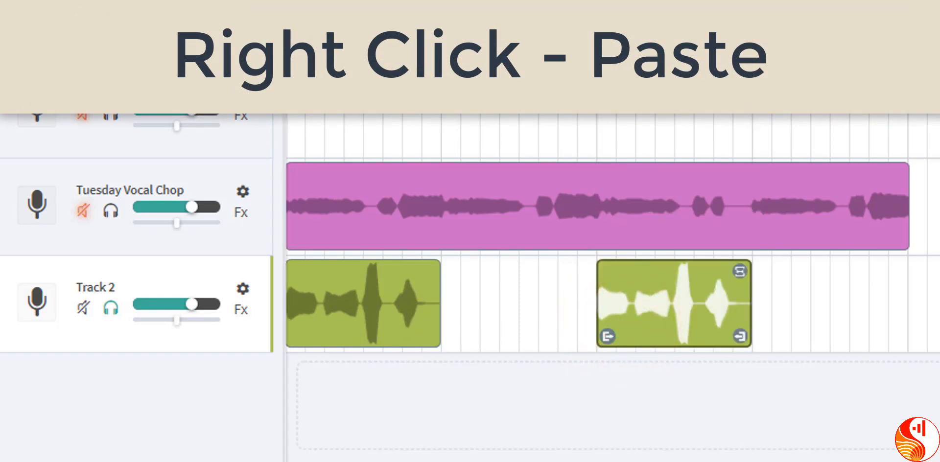
{"action": "key", "text": "space"}
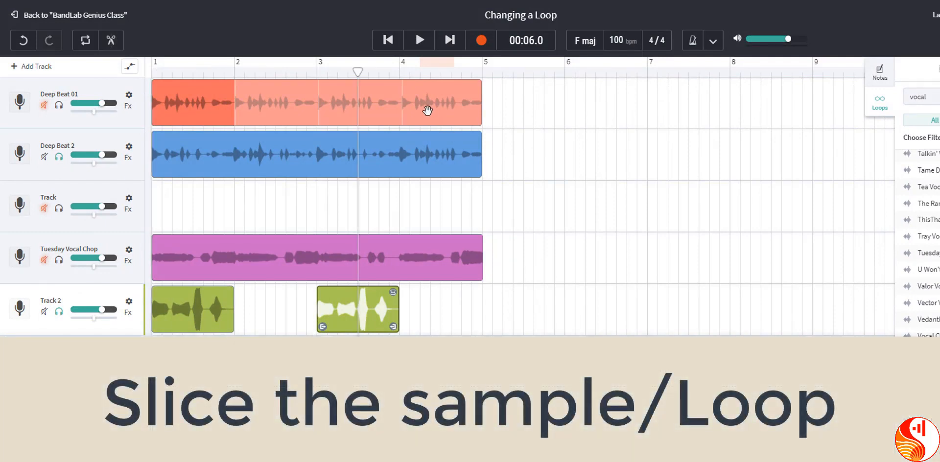
{"action": "key", "text": "space"}
{"action": "key", "text": "space"}
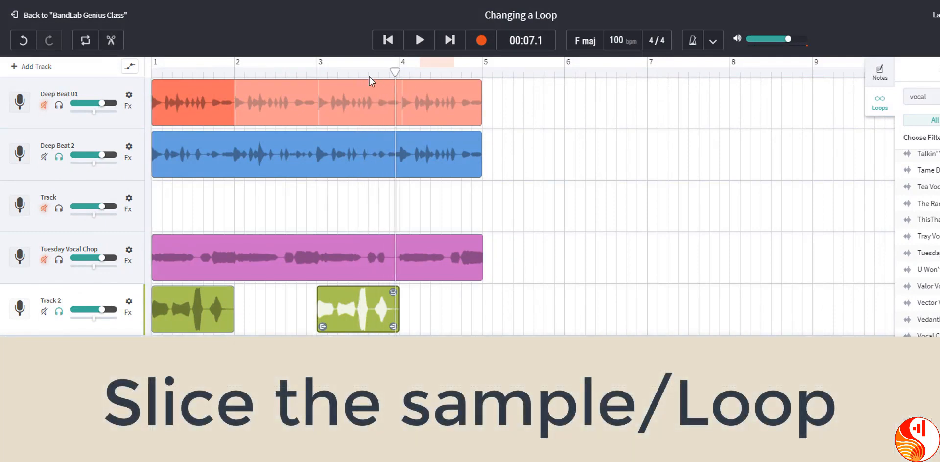
Step: Slice the pasted vocal region in the middle of bar 3 and select its second half
{"action": "left_click", "coordinate": [356, 74]}
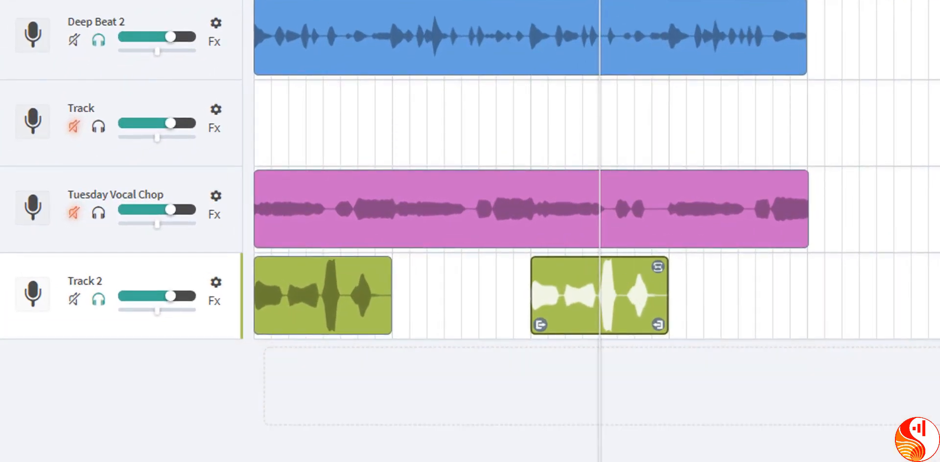
{"action": "right_click", "coordinate": [611, 289]}
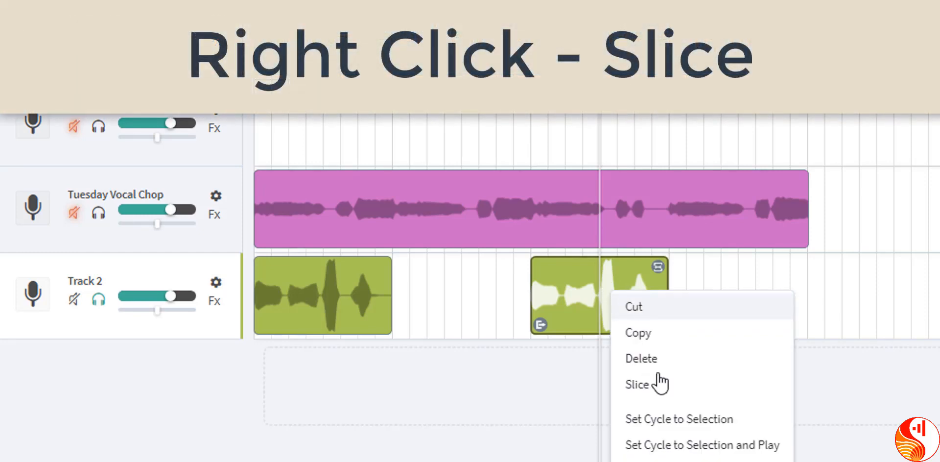
{"action": "left_click", "coordinate": [667, 394]}
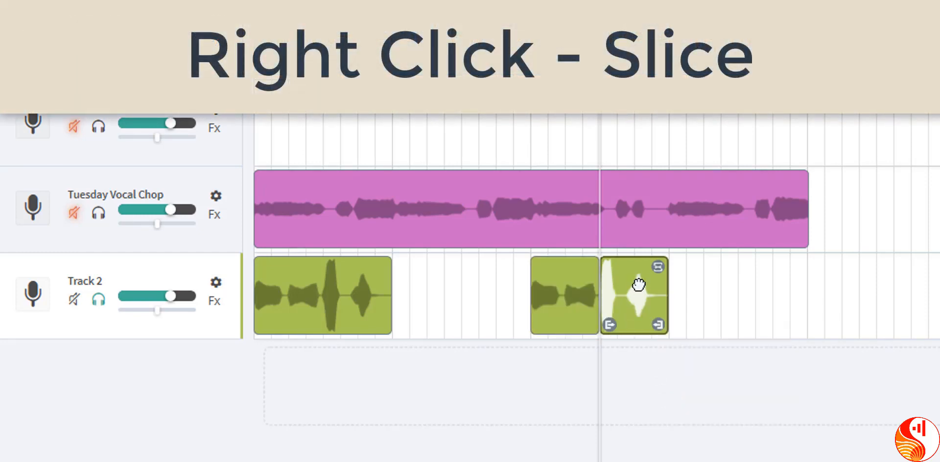
{"action": "mouse_move", "coordinate": [636, 291]}
{"action": "left_mouse_down"}
{"action": "mouse_move", "coordinate": [783, 282]}
{"action": "mouse_move", "coordinate": [637, 294]}
{"action": "left_mouse_up"}
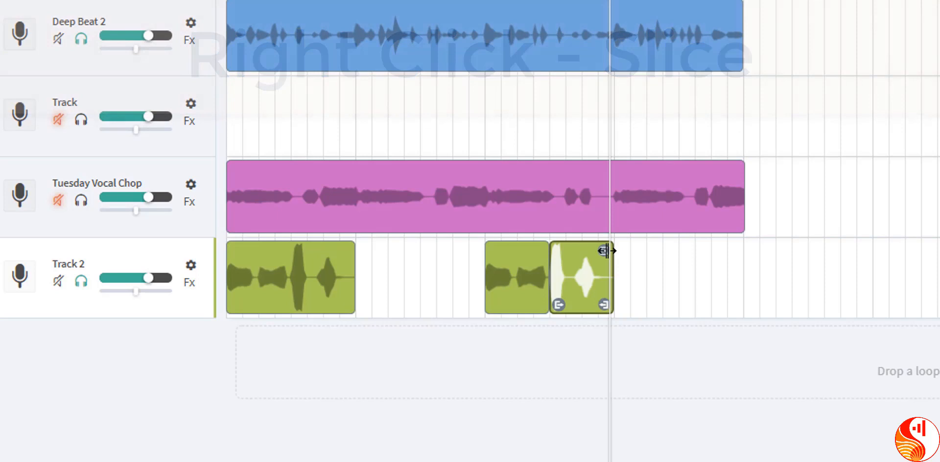
Step: Copy the second half of the sliced vocal region, paste it on Track 2 at bar 2, and play from the start
{"action": "right_click", "coordinate": [589, 269]}
{"action": "left_click", "coordinate": [623, 316]}
{"action": "left_click", "coordinate": [356, 2]}
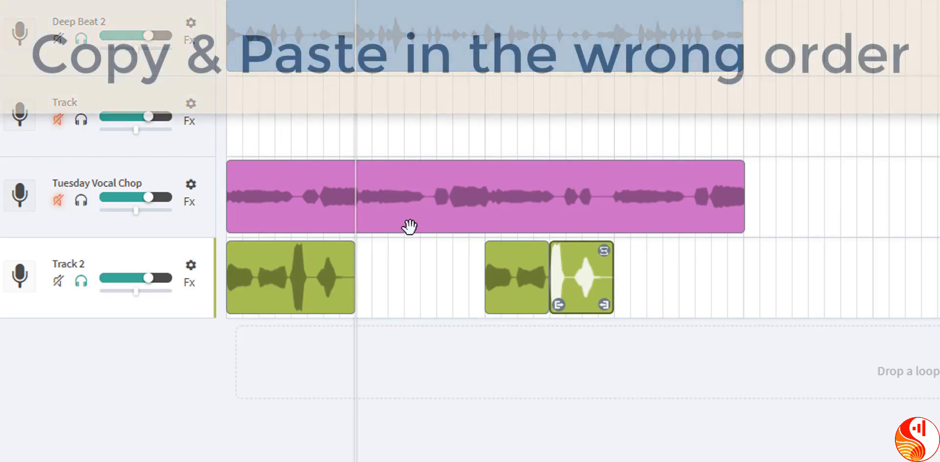
{"action": "right_click", "coordinate": [391, 281]}
{"action": "left_click", "coordinate": [406, 297]}
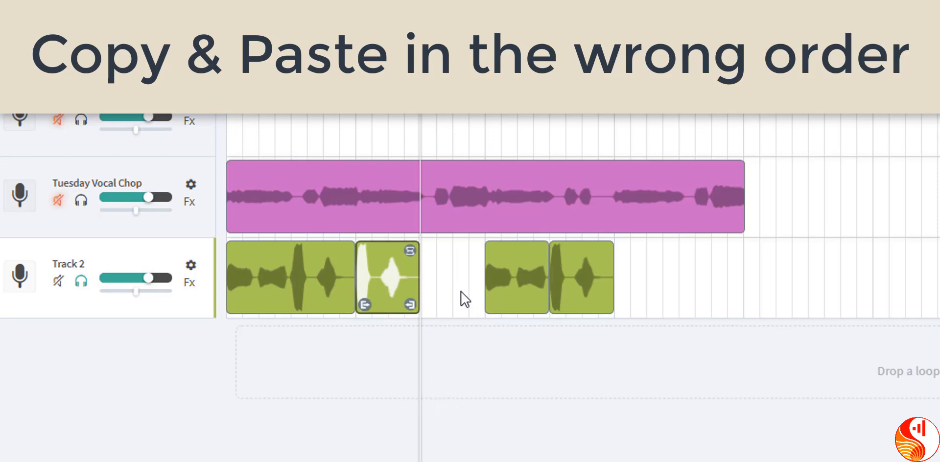
{"action": "key", "text": "Return"}
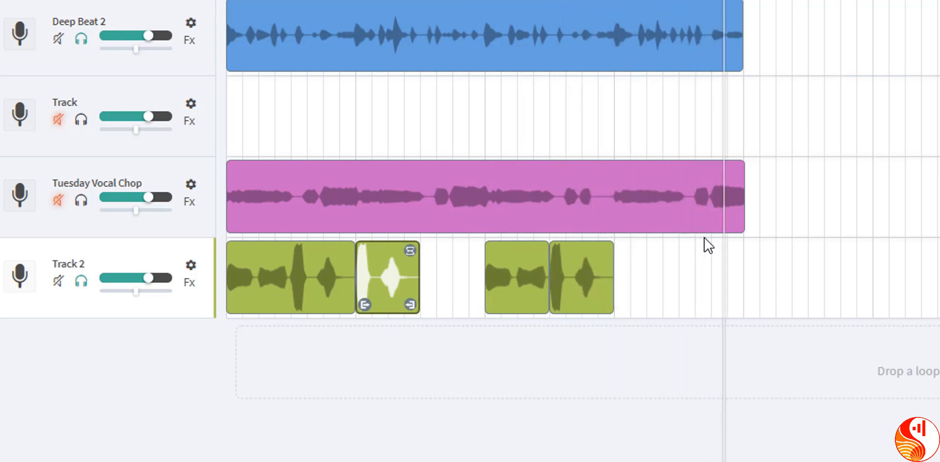
Step: Copy the half-bar vocal region in the second half of bar 3 and paste it on Track 2 at bar 4
{"action": "right_click", "coordinate": [572, 259]}
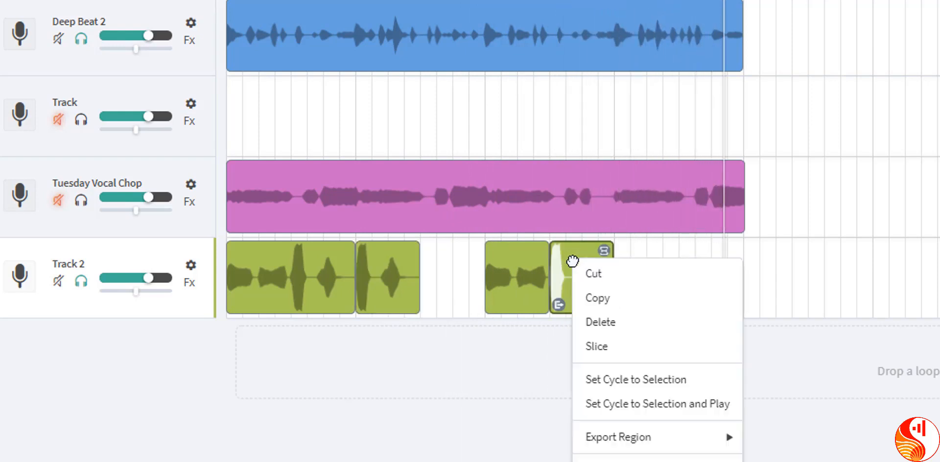
{"action": "left_click", "coordinate": [612, 300]}
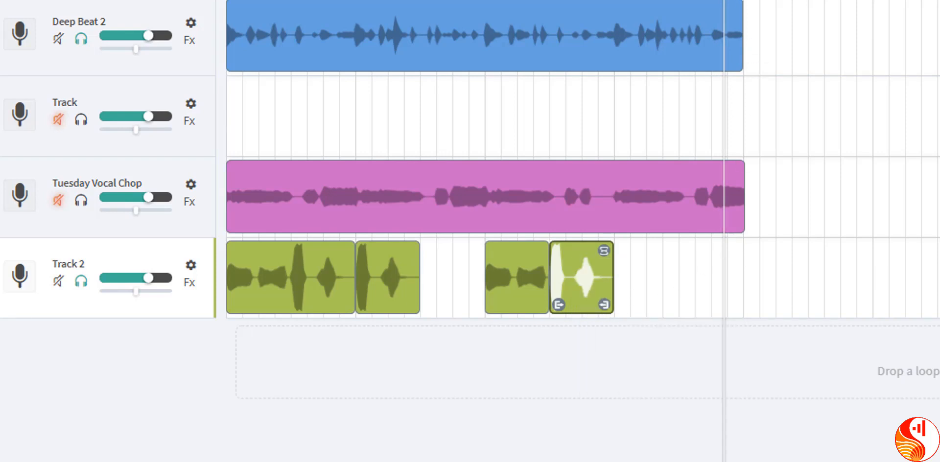
{"action": "left_click_drag", "start_coordinate": [724, 1], "coordinate": [614, 1]}
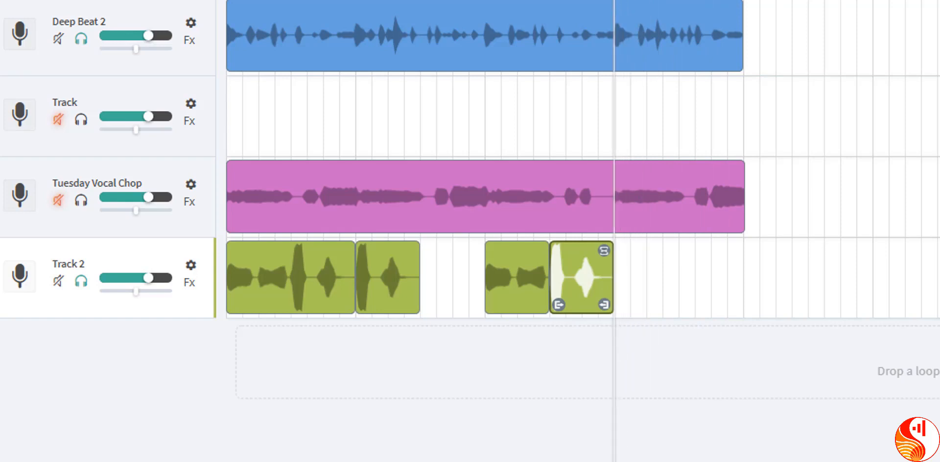
{"action": "right_click", "coordinate": [665, 266]}
{"action": "left_click", "coordinate": [682, 277]}
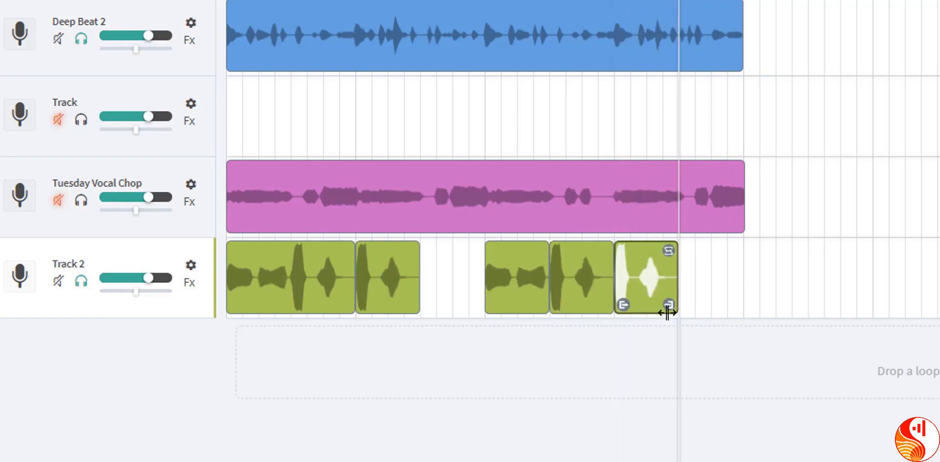
Step: Trim both ends of the vocal region pasted at bar 4 to an eighth-bar slice and play it
{"action": "mouse_move", "coordinate": [670, 308]}
{"action": "left_mouse_down"}
{"action": "mouse_move", "coordinate": [629, 307]}
{"action": "mouse_move", "coordinate": [656, 305]}
{"action": "left_mouse_up"}
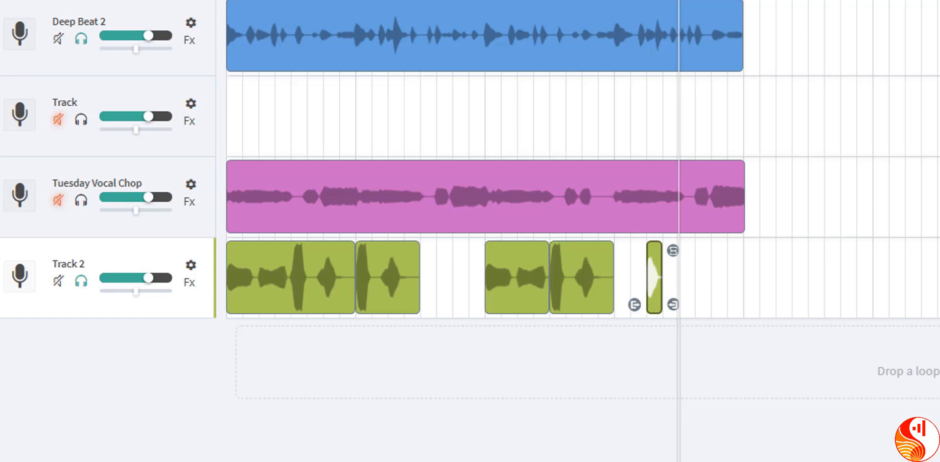
{"action": "left_click", "coordinate": [647, 1]}
{"action": "key", "text": "space"}
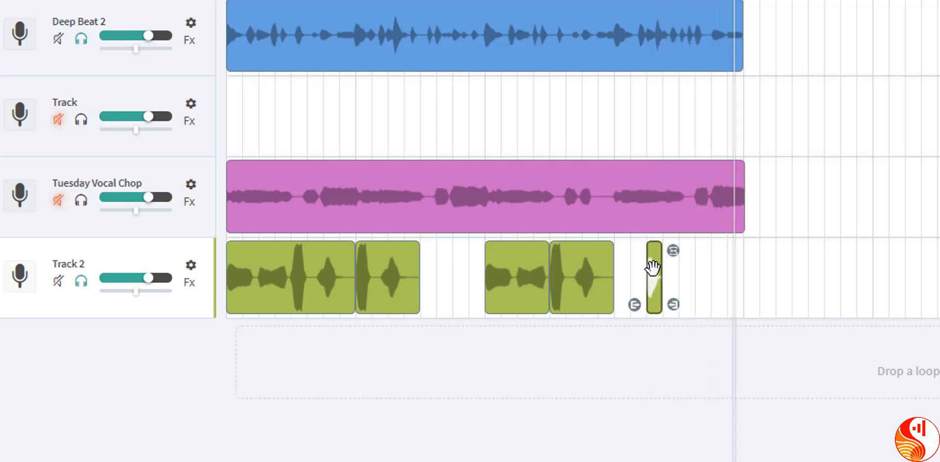
Step: Loop the trimmed vocal slice from the start of bar 4 for six full eighth-bar plays, checking it with playback from the start
{"action": "left_click_drag", "start_coordinate": [673, 250], "coordinate": [734, 252]}
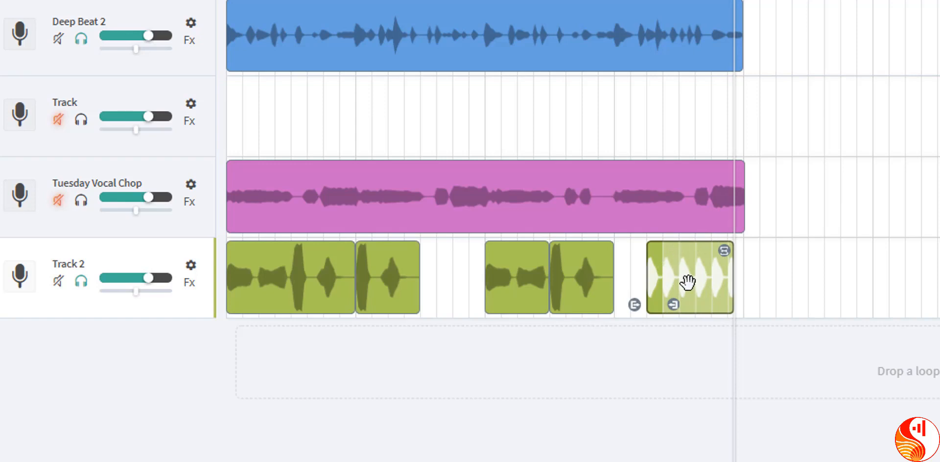
{"action": "left_click_drag", "start_coordinate": [687, 283], "coordinate": [657, 284]}
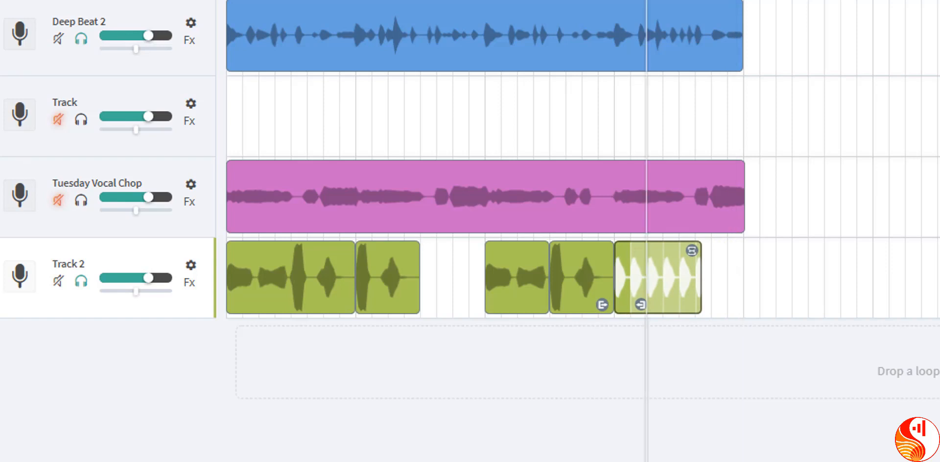
{"action": "key", "text": "Return"}
{"action": "key", "text": "space"}
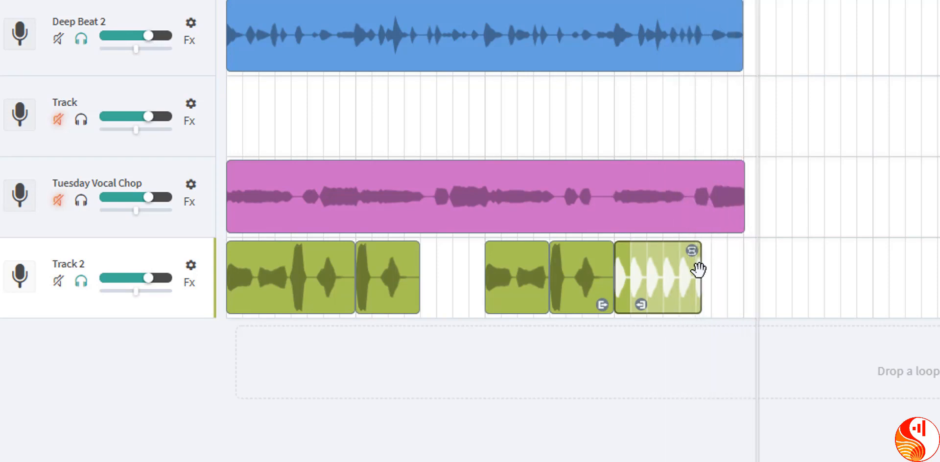
{"action": "left_click_drag", "start_coordinate": [692, 250], "coordinate": [704, 250]}
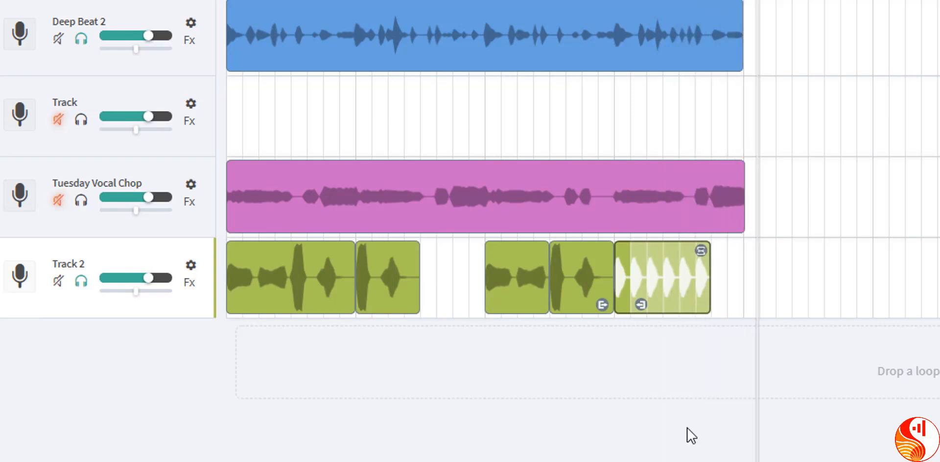
Step: Slice the half-bar vocal region at the start of bar 3 in its middle and play past the cut
{"action": "right_click", "coordinate": [536, 283]}
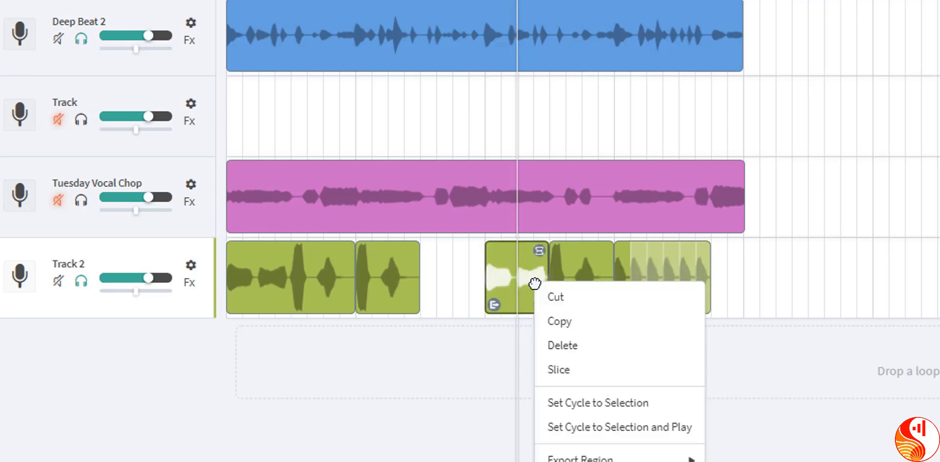
{"action": "left_click", "coordinate": [558, 370]}
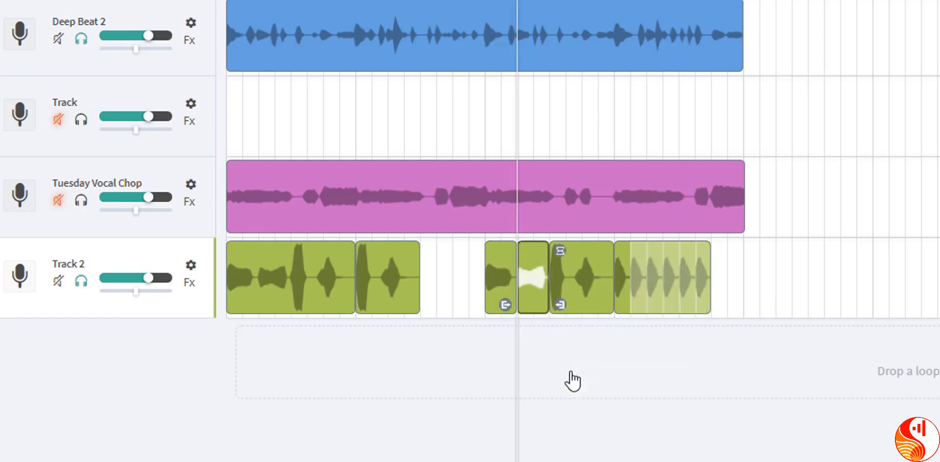
{"action": "left_click", "coordinate": [503, 284]}
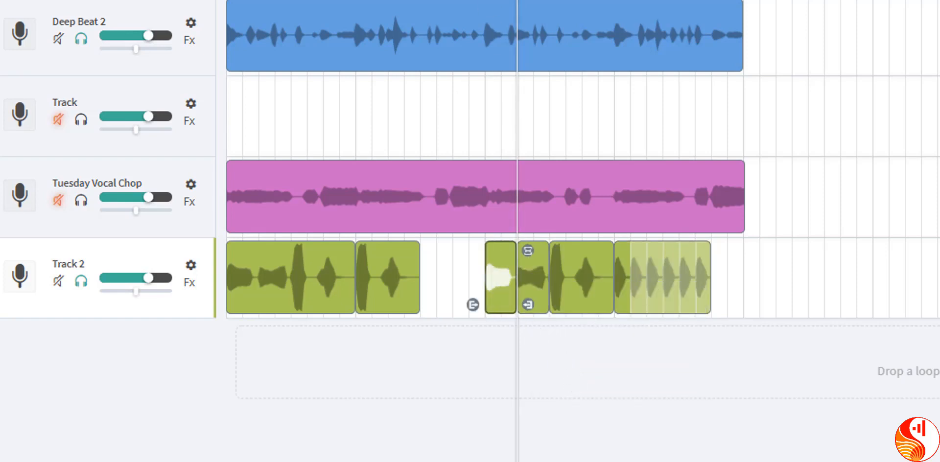
{"action": "key", "text": "space"}
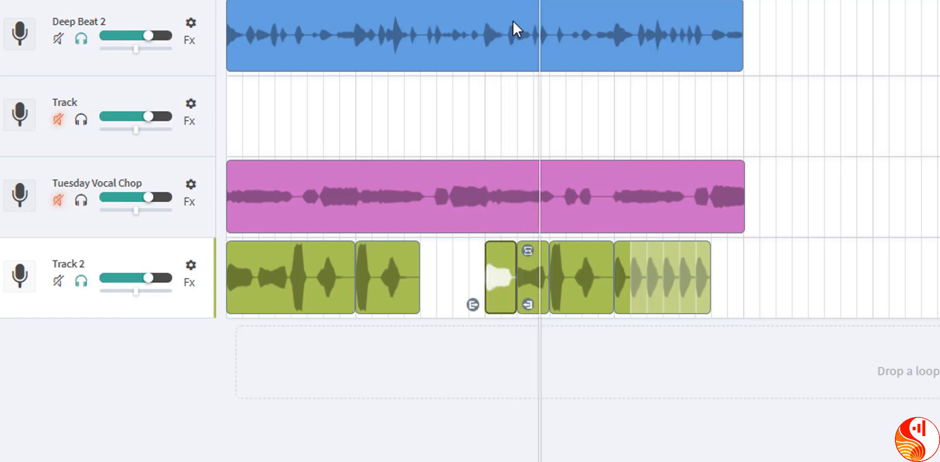
{"action": "key", "text": "space"}
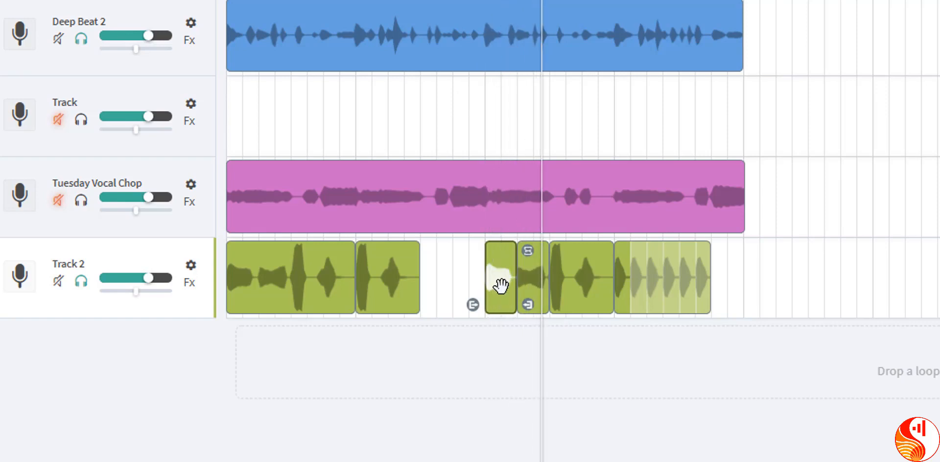
Step: Copy the first quarter-bar vocal slice of bar 3 and paste it on Track 2 in the middle of bar 2
{"action": "right_click", "coordinate": [496, 270]}
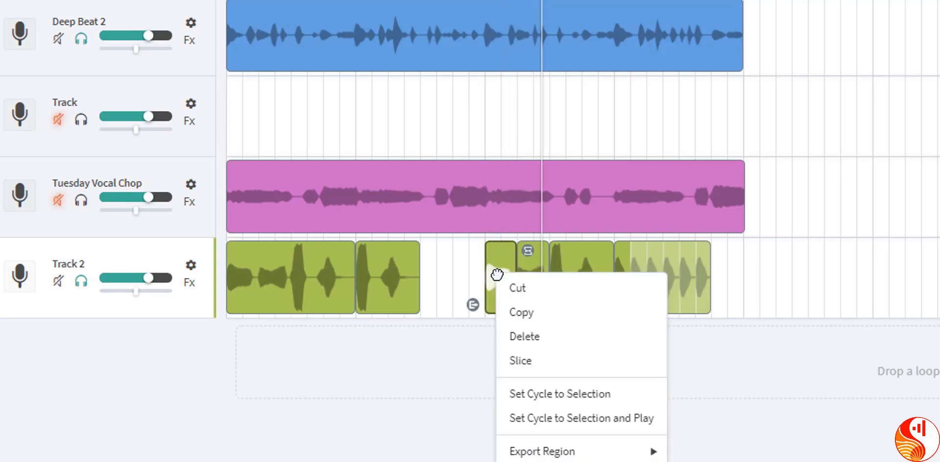
{"action": "left_click", "coordinate": [521, 312]}
{"action": "left_click_drag", "start_coordinate": [542, 2], "coordinate": [420, 1]}
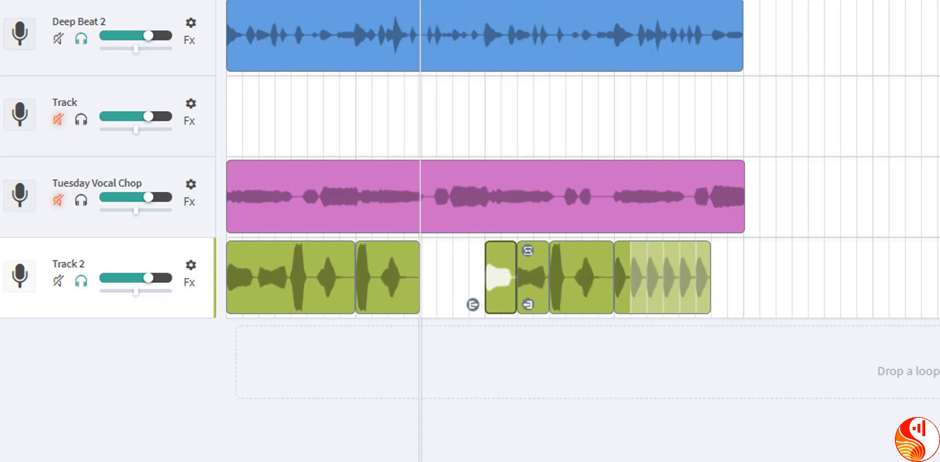
{"action": "right_click", "coordinate": [443, 274]}
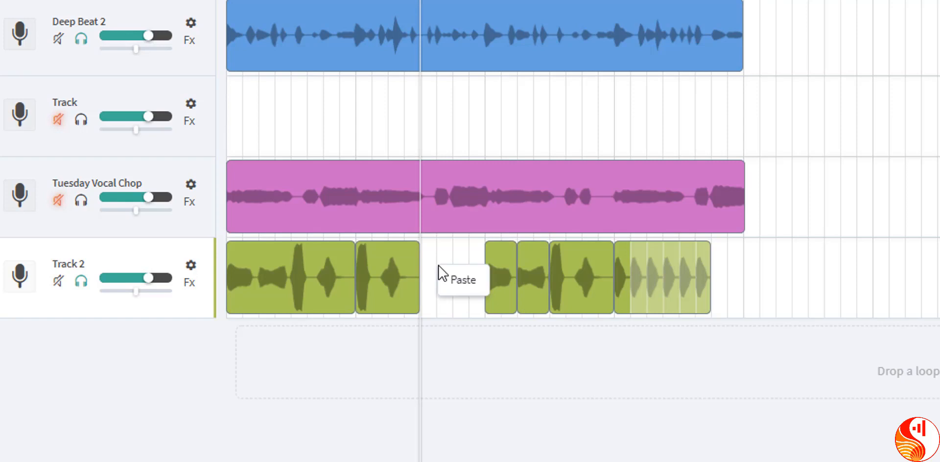
{"action": "left_click", "coordinate": [466, 288]}
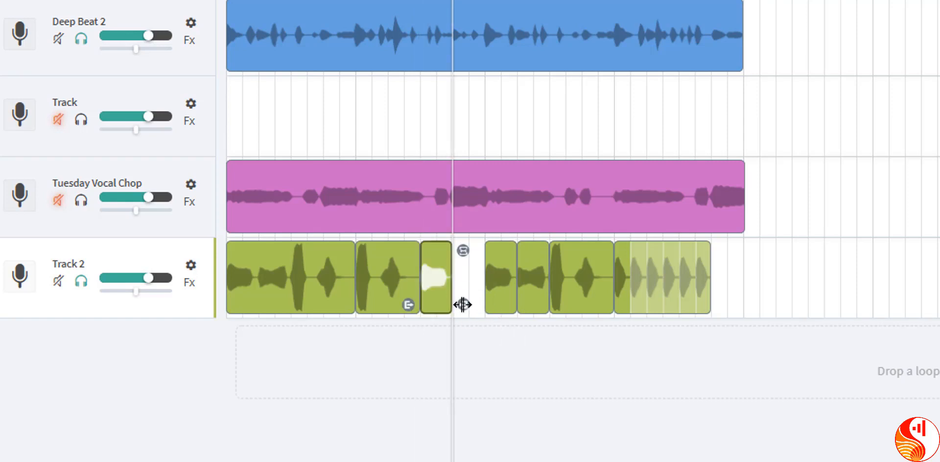
Step: Trim the slice pasted in bar 2 to an eighth of a bar, loop it up to bar 3, and play from the start
{"action": "left_click_drag", "start_coordinate": [462, 304], "coordinate": [448, 304]}
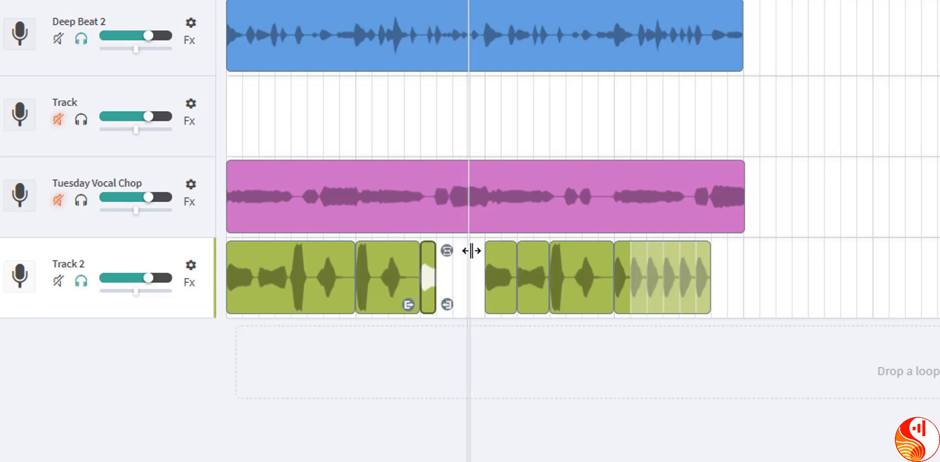
{"action": "left_click_drag", "start_coordinate": [445, 250], "coordinate": [484, 250]}
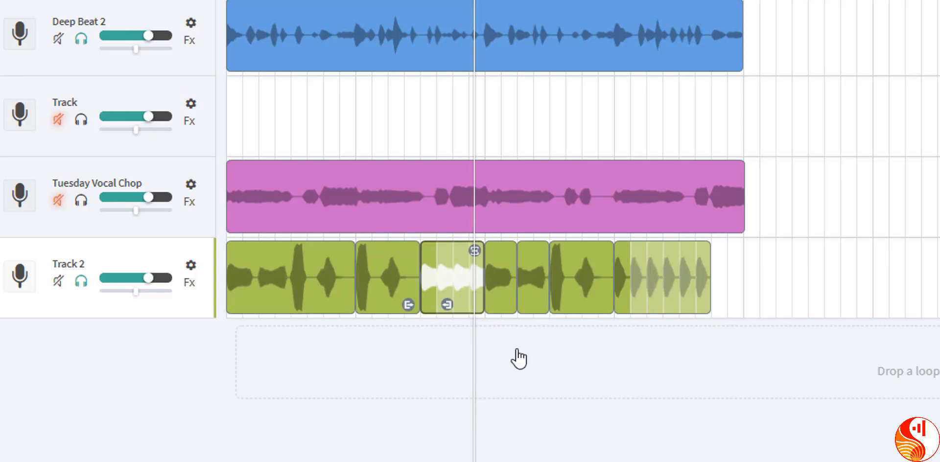
{"action": "key", "text": "Return"}
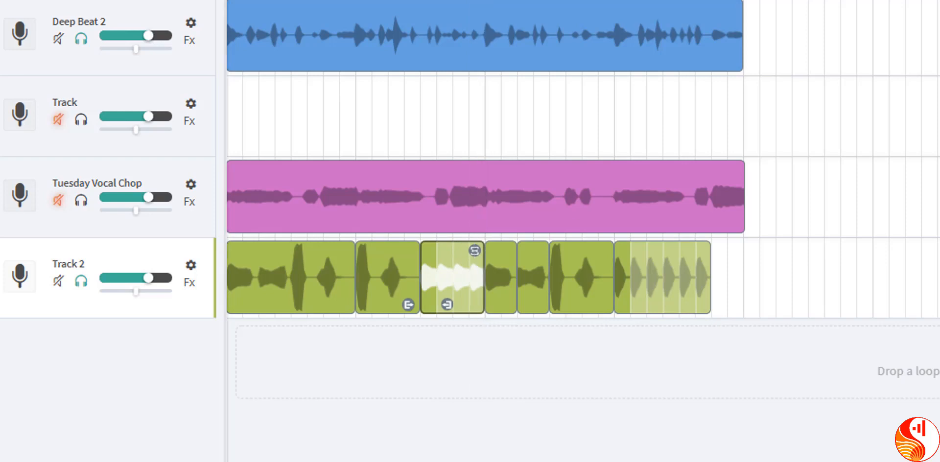
{"action": "key", "text": "space"}
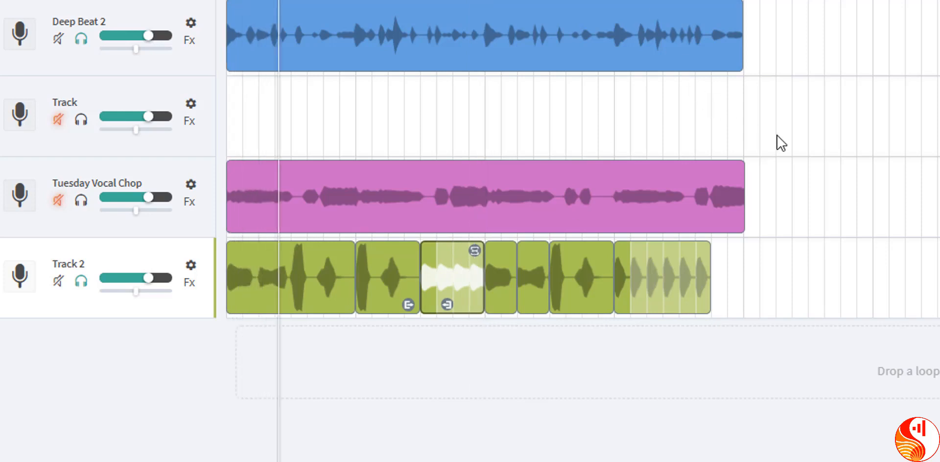